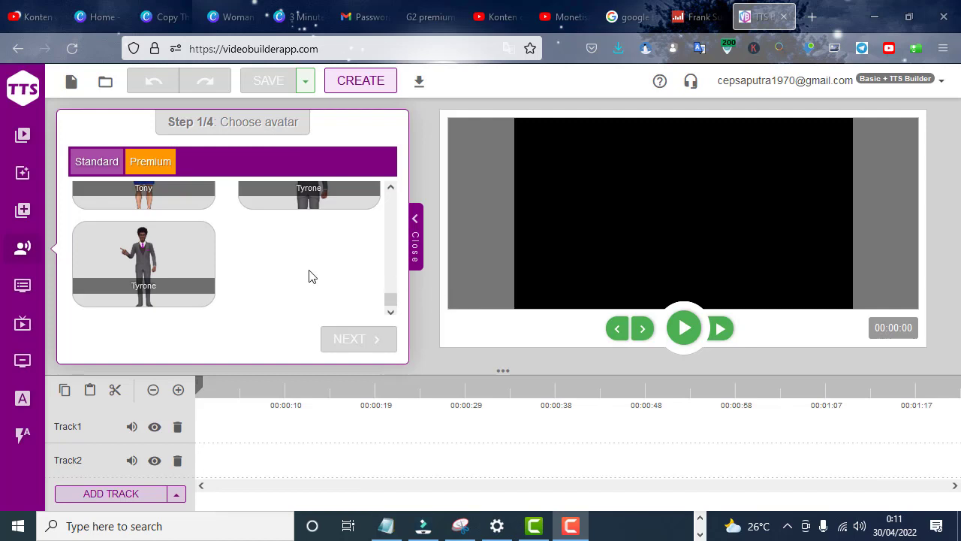
Browse the avatars, select the half-body Emily in the yellow jacket, and continue to the audio source choice.
scroll(308, 275, up, 5)
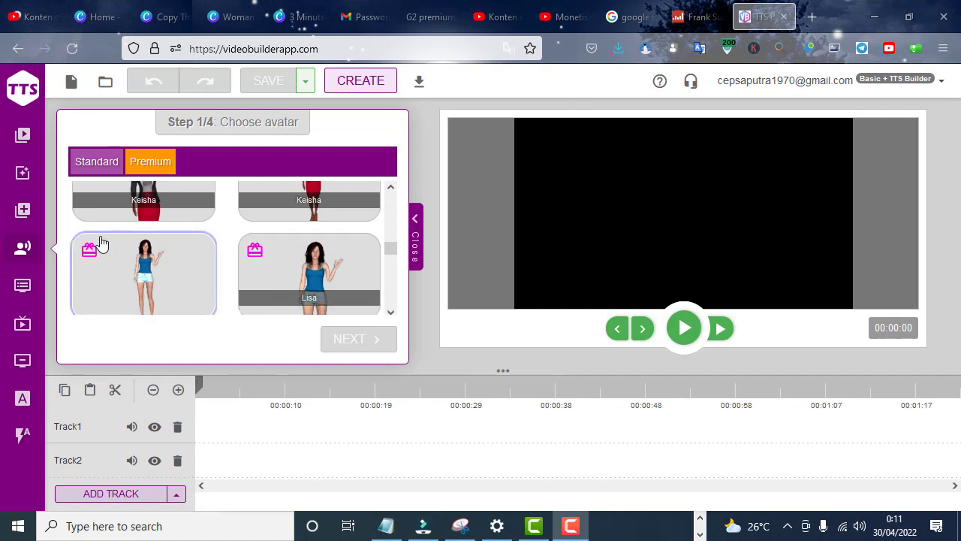
scroll(101, 242, up, 2)
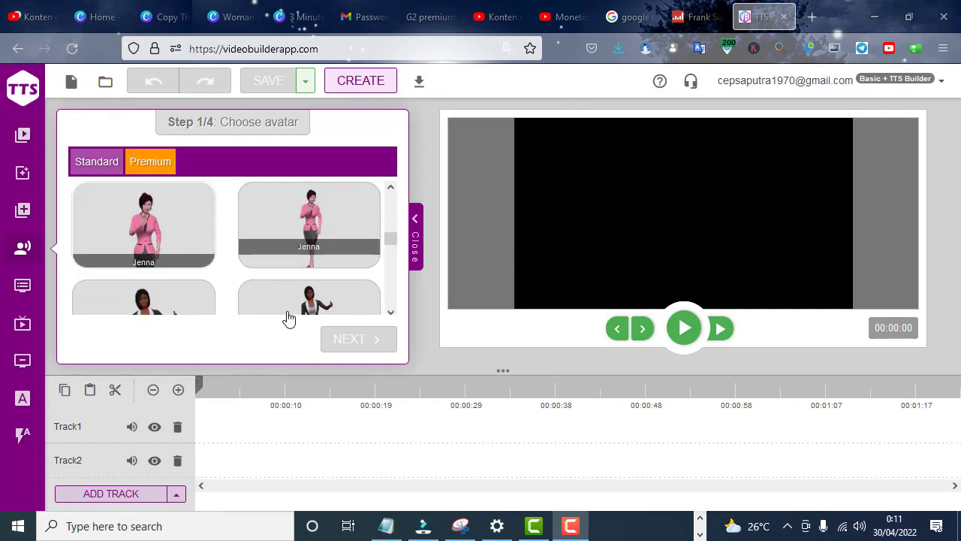
click(23, 248)
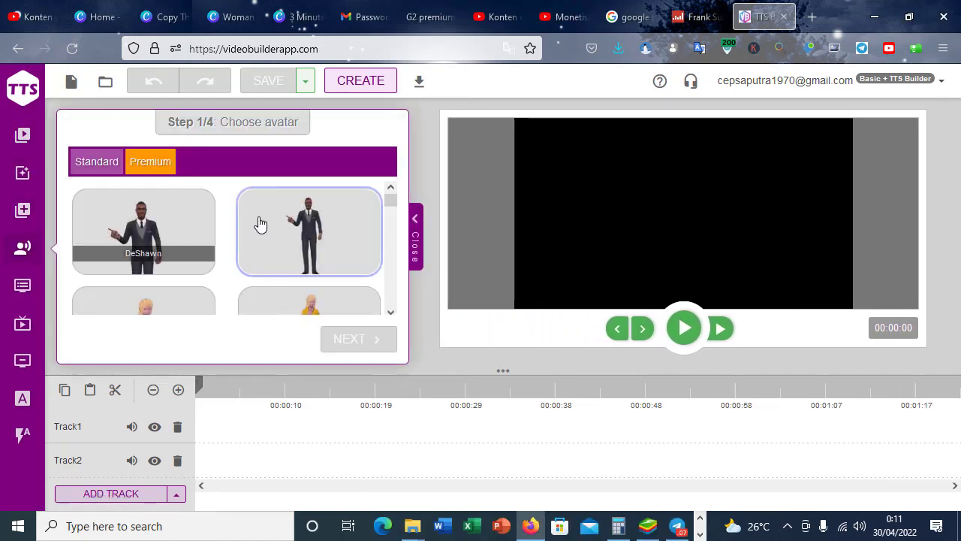
scroll(154, 288, down, 1)
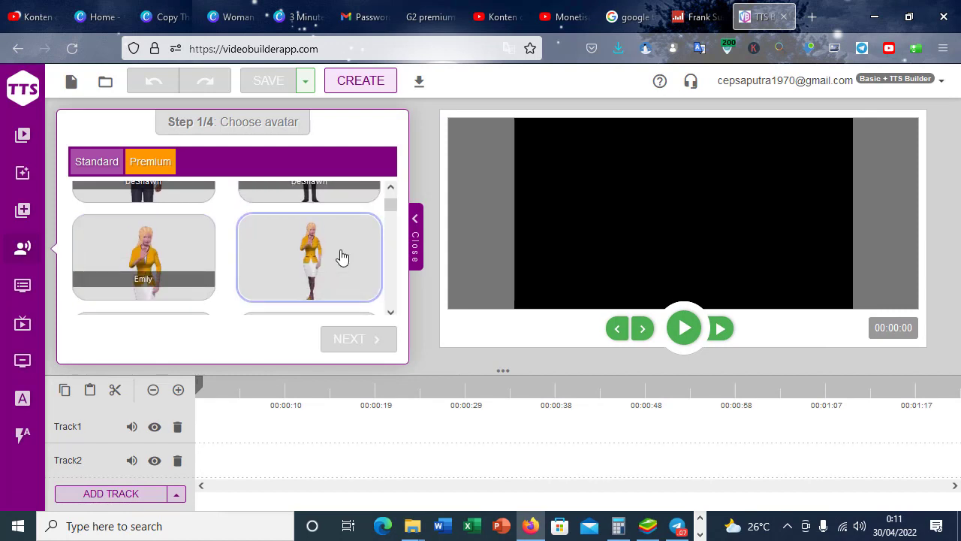
scroll(341, 258, down, 1)
scroll(172, 266, up, 1)
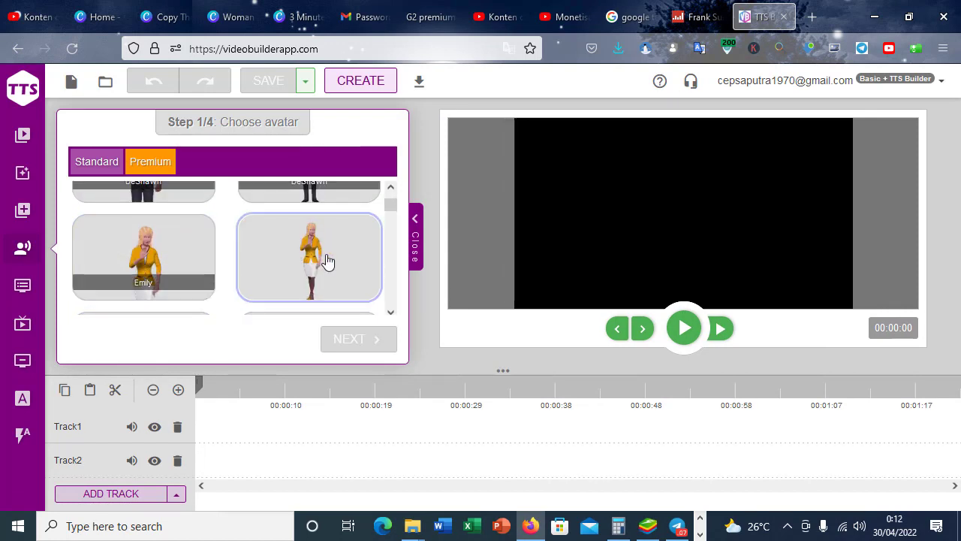
click(180, 260)
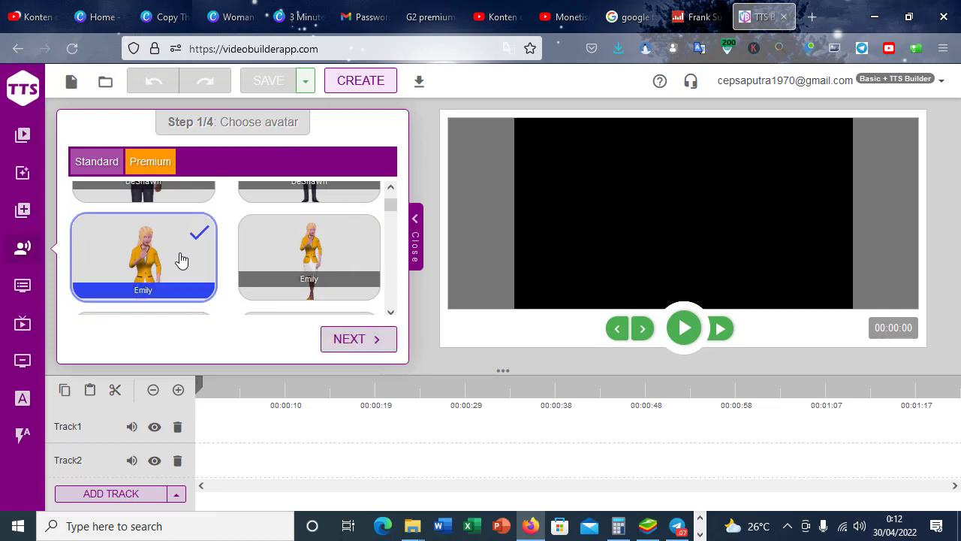
click(339, 343)
Choose Text to Speech as the avatar's audio source and try to open the voice list.
scroll(214, 188, down, 3)
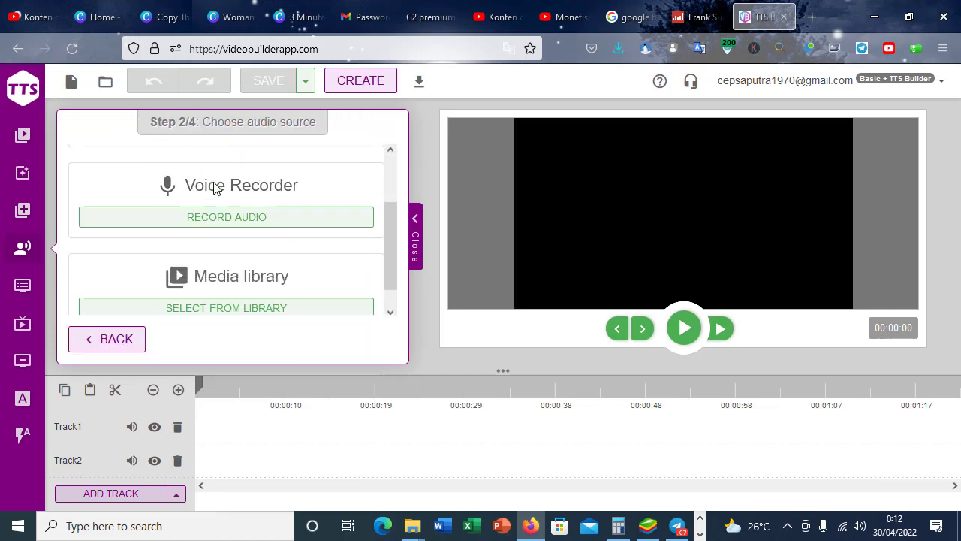
scroll(218, 297, up, 3)
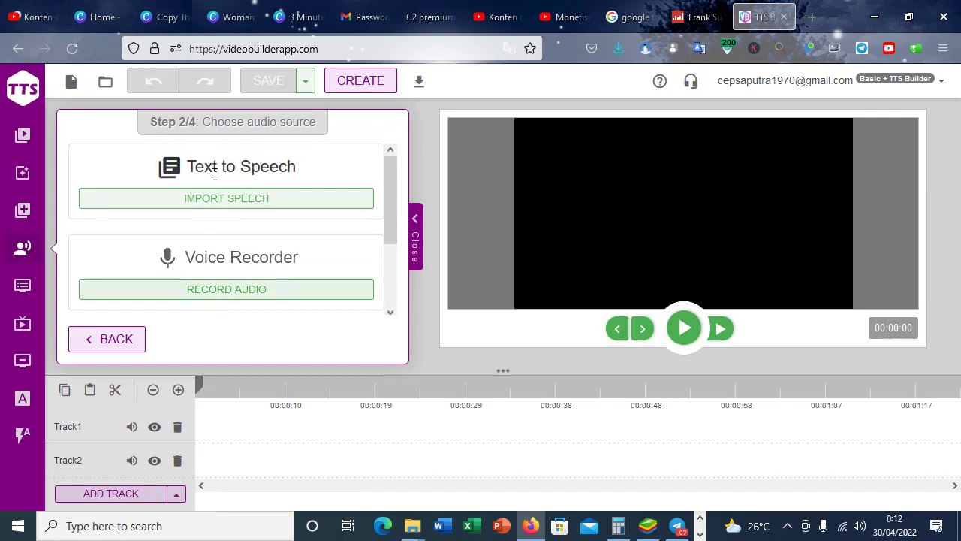
scroll(232, 242, down, 3)
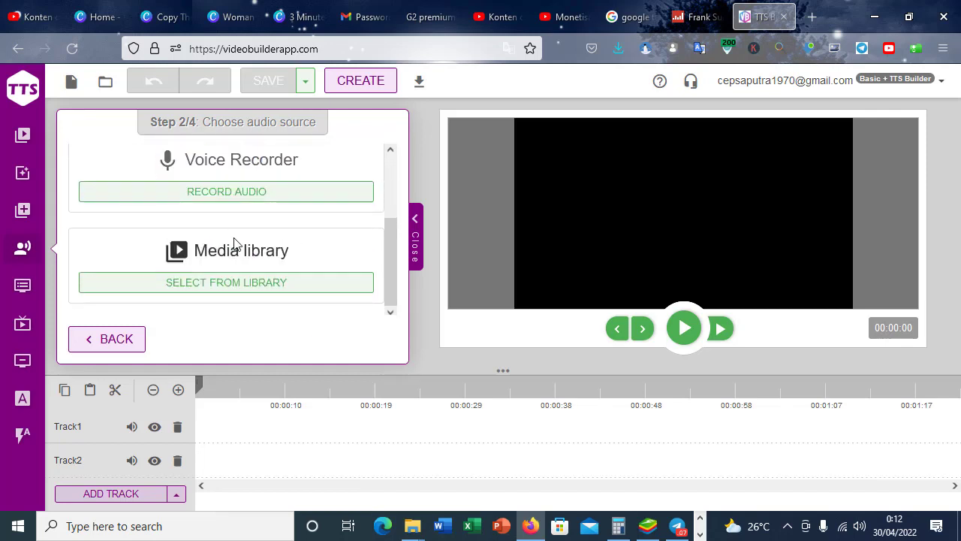
scroll(234, 233, up, 3)
click(242, 199)
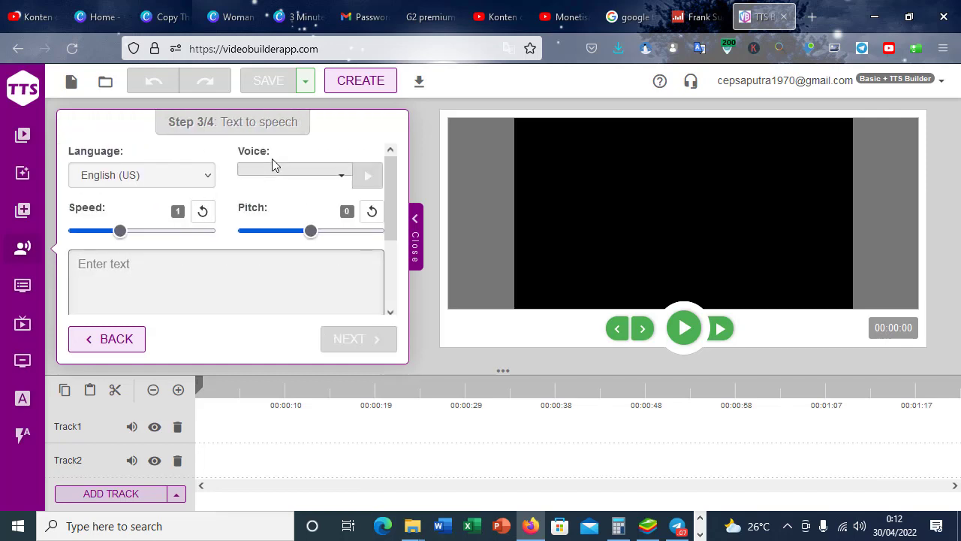
click(284, 169)
click(294, 174)
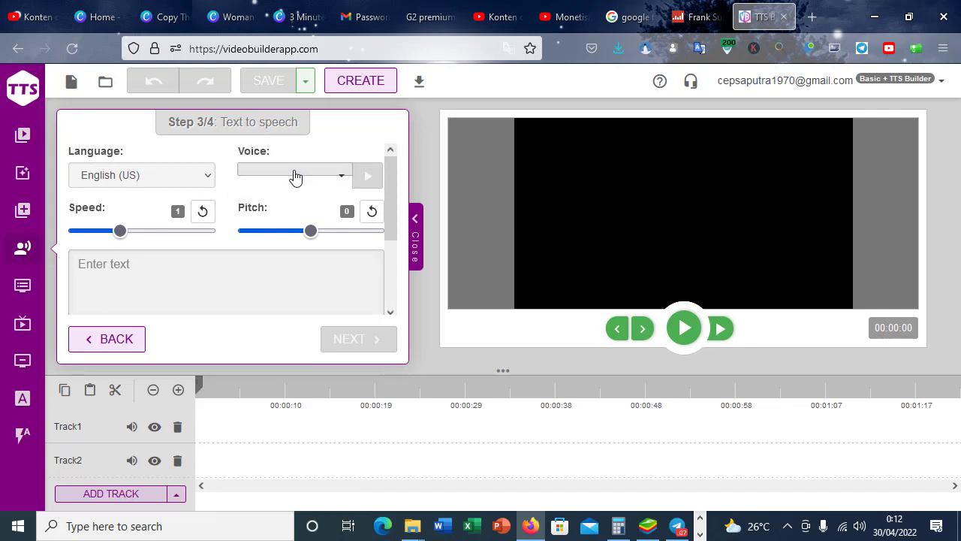
Switch to BlueStacks and copy the joke about the escalator that can never break from Comedians Jok3s.
click(223, 275)
scroll(222, 276, down, 2)
scroll(227, 293, up, 2)
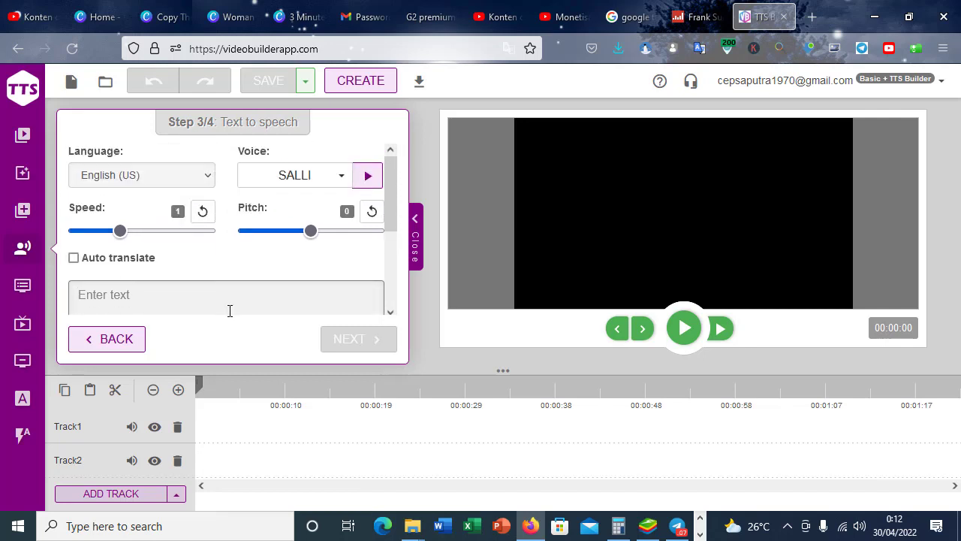
scroll(230, 304, down, 4)
scroll(148, 220, up, 2)
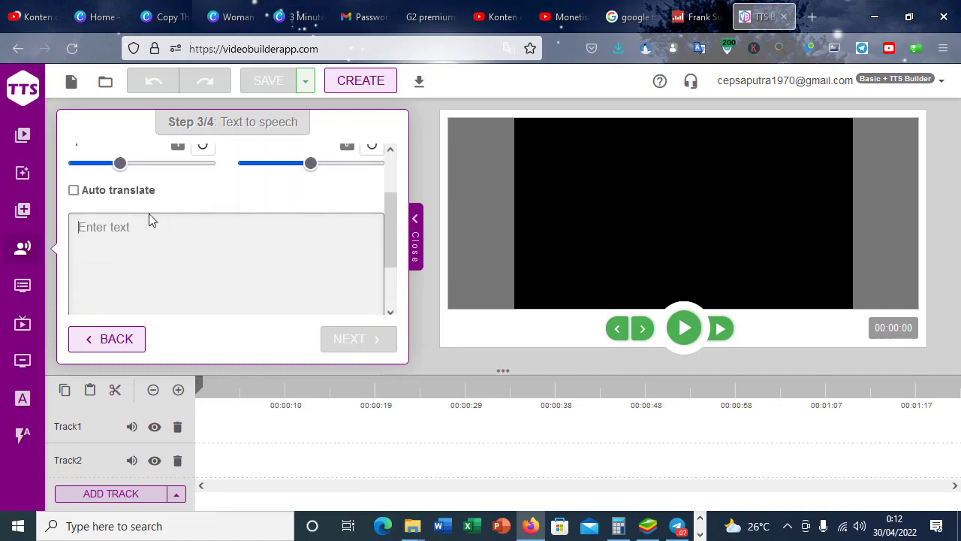
click(648, 525)
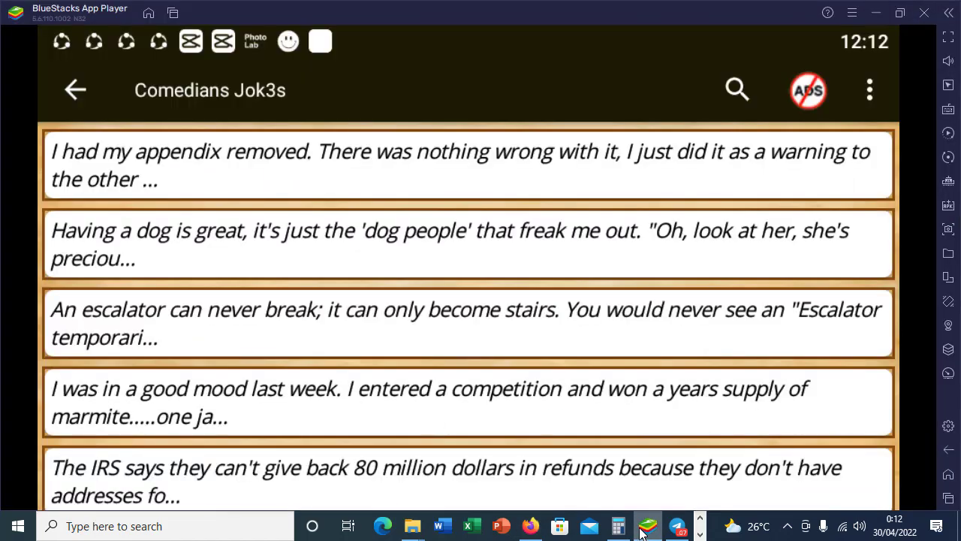
click(300, 296)
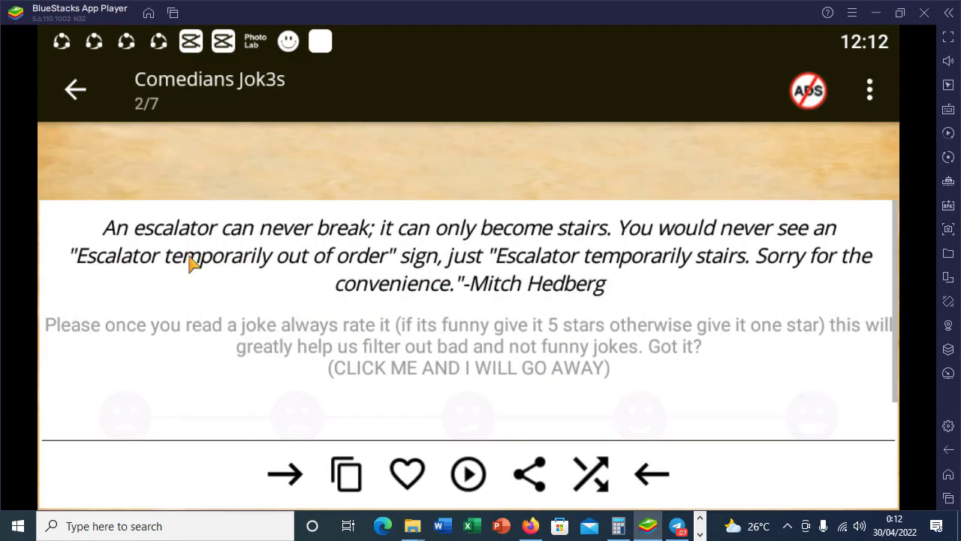
click(347, 469)
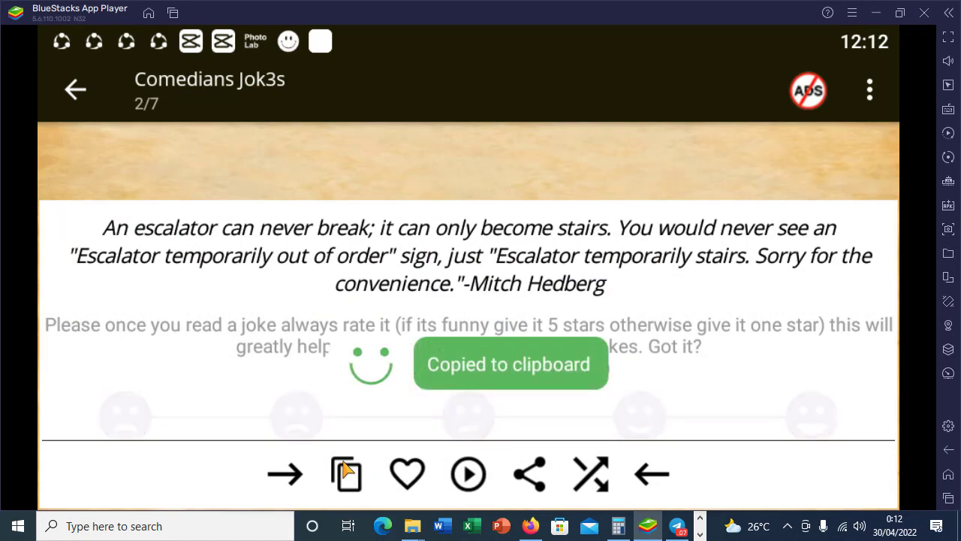
Return to the browser, paste the joke as the speech text, and delete the comedian's name, emojis and app promotion after it.
key(alt+Tab)
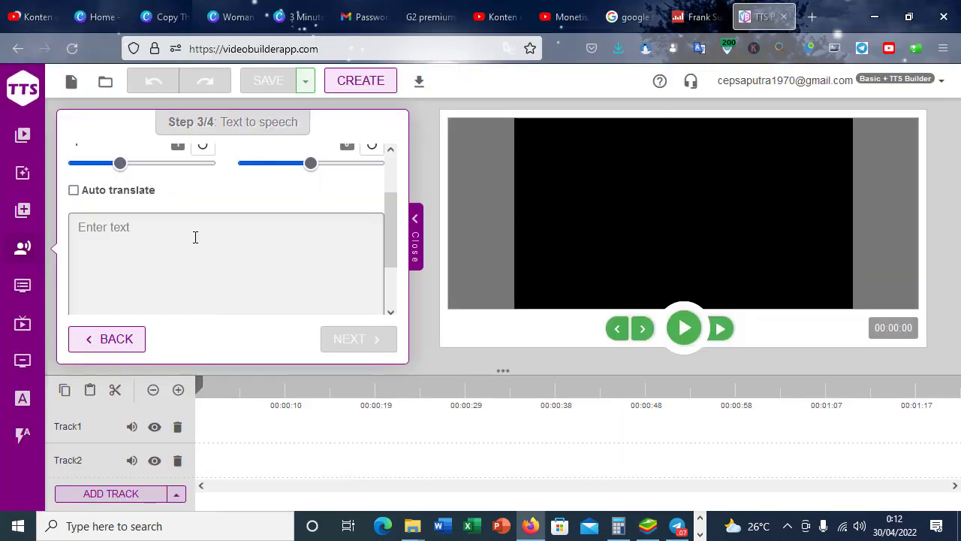
click(196, 237)
key(ctrl+v)
drag(205, 306, 220, 219)
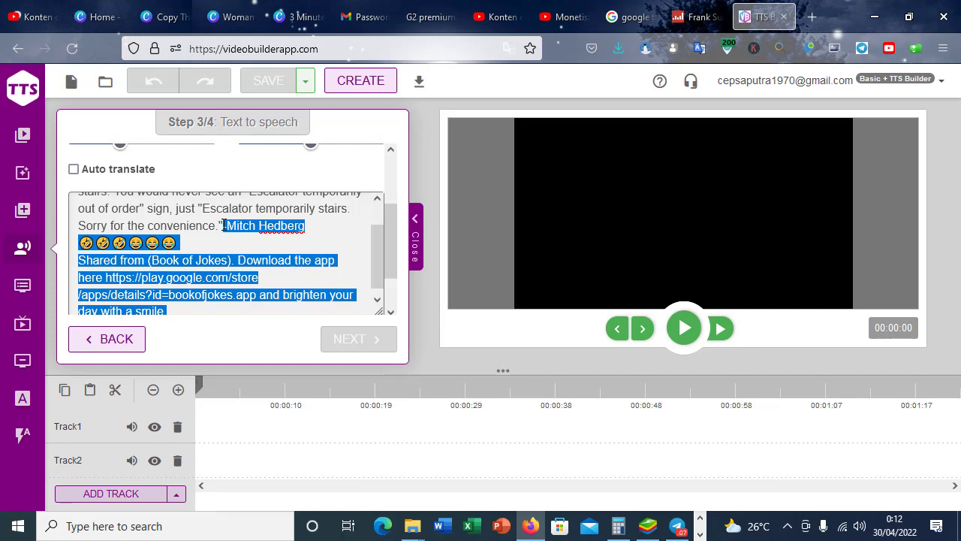
key(BackSpace)
Keep the speech language as English (US) and set the voice to Ivy.
scroll(225, 274, up, 2)
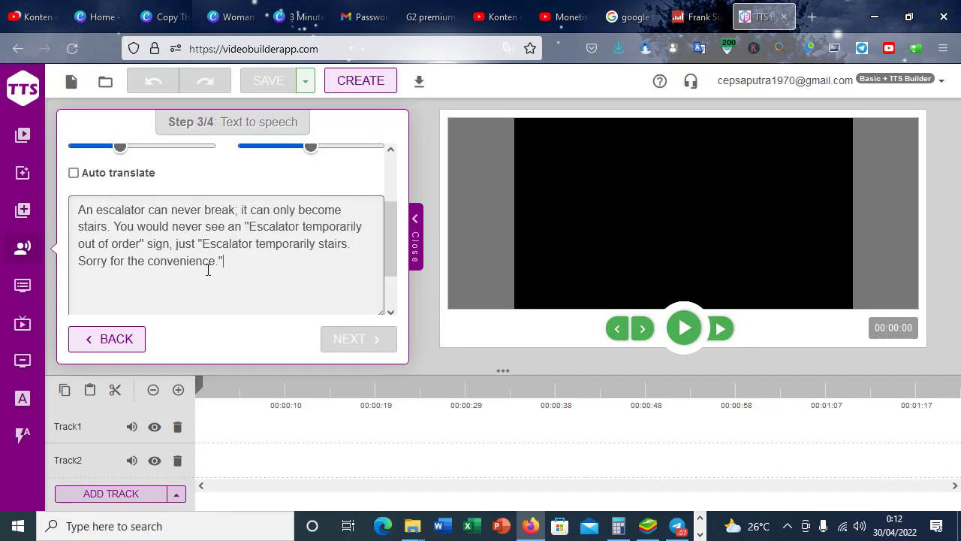
click(300, 183)
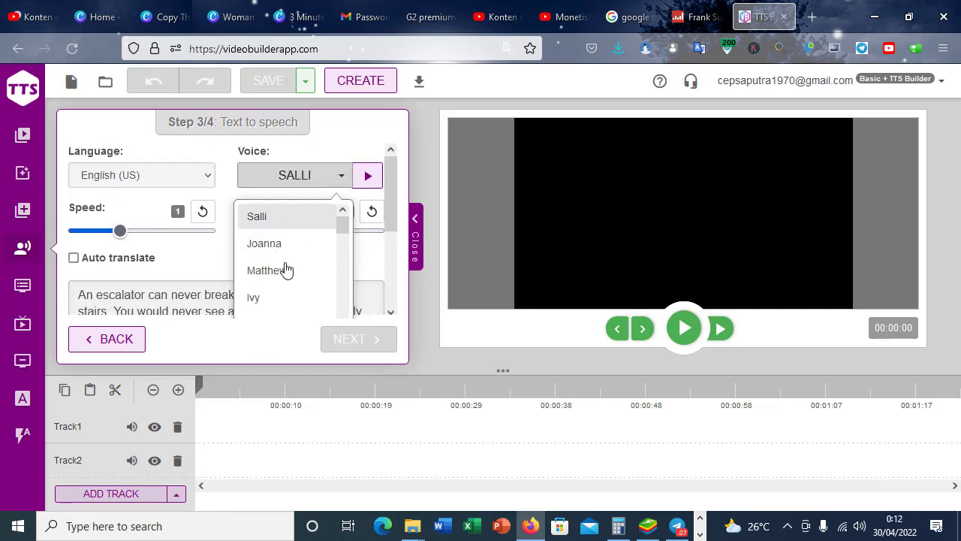
click(179, 183)
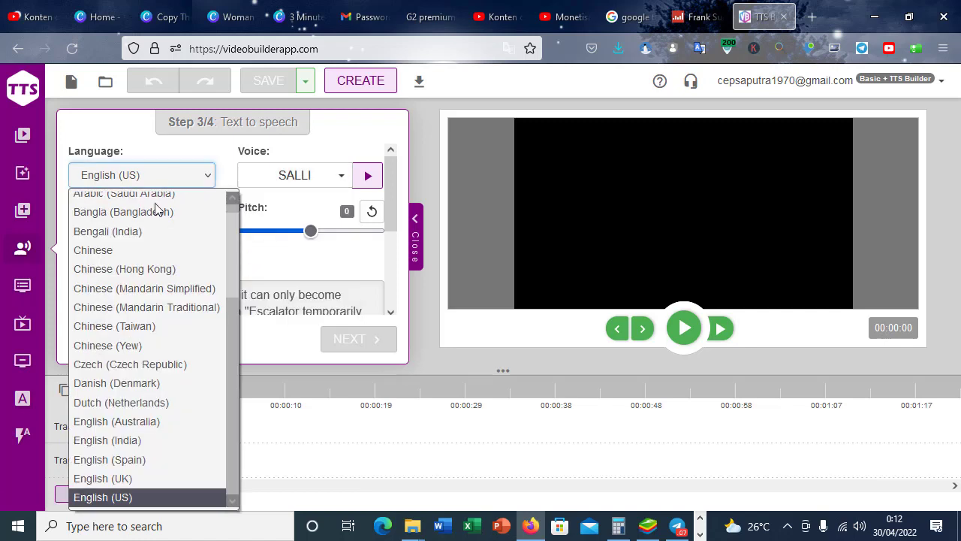
click(154, 499)
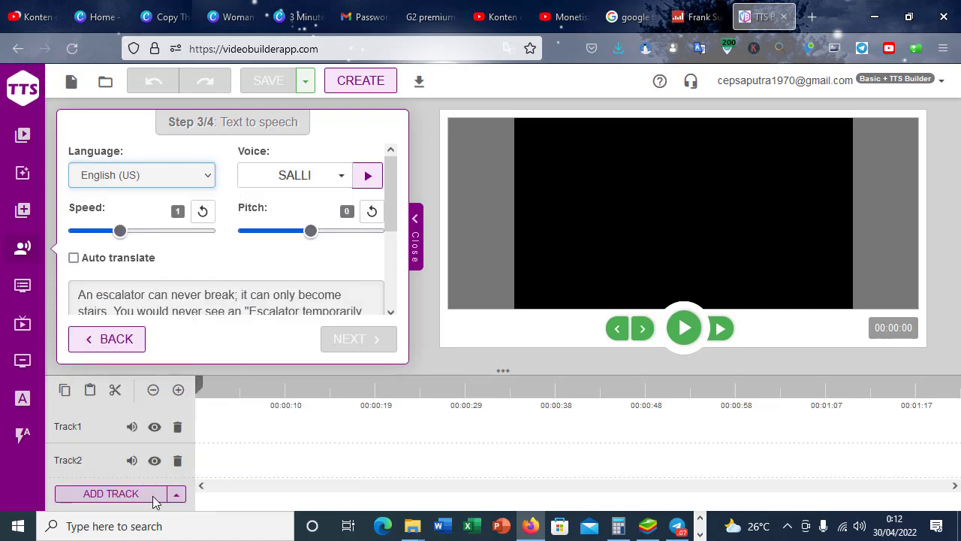
click(322, 177)
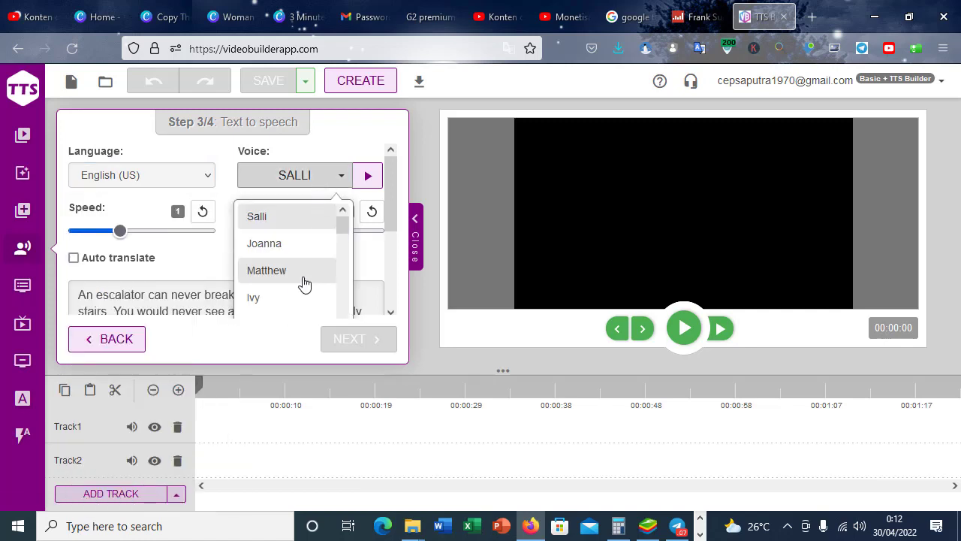
scroll(298, 244, down, 1)
click(293, 227)
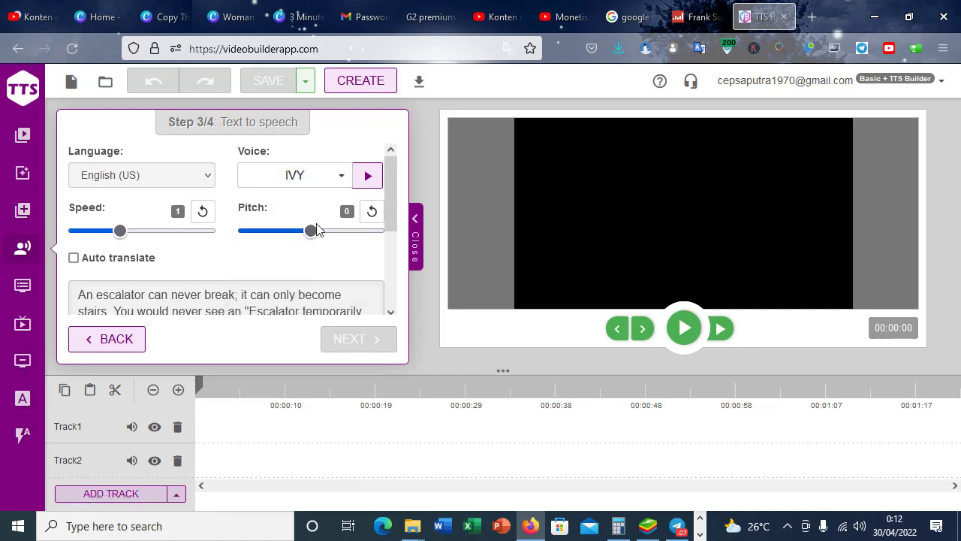
Import the speech generated from the joke text and continue to the result preview.
drag(390, 197, 389, 286)
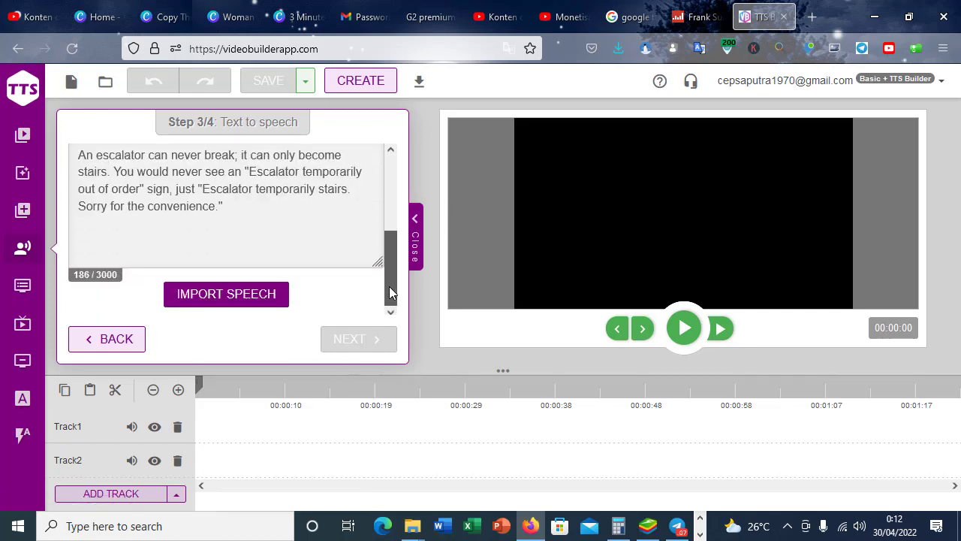
click(248, 295)
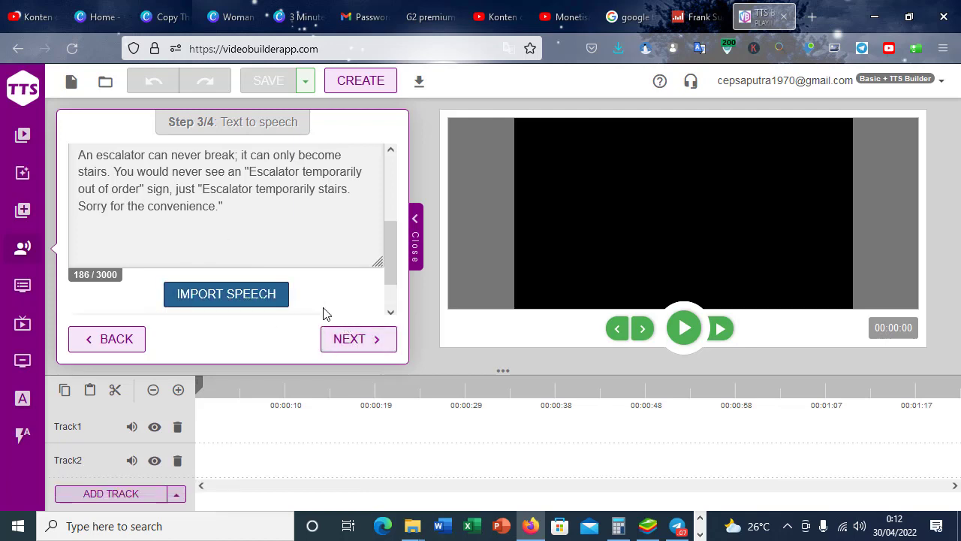
click(355, 339)
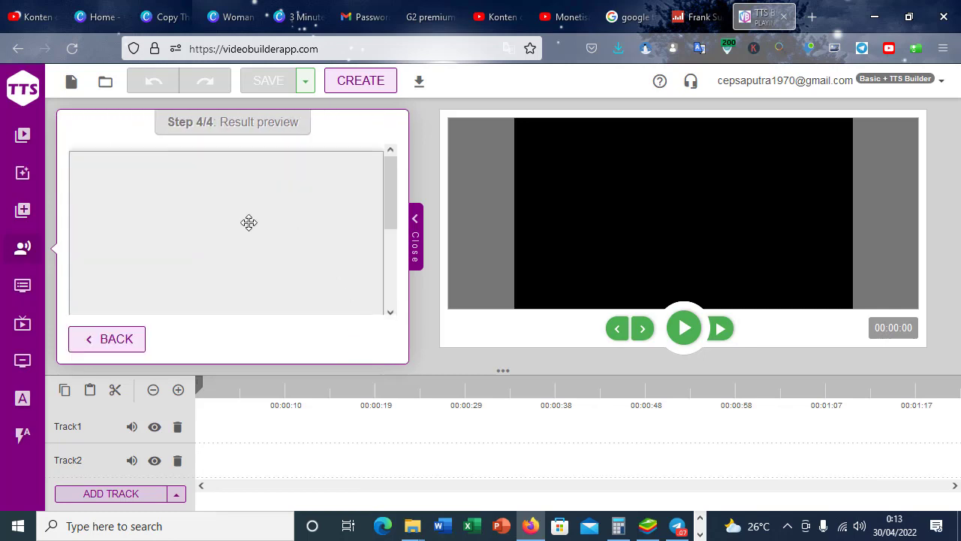
Play the result preview and check how the Emily avatar moves and speaks the joke.
drag(389, 185, 325, 232)
click(89, 277)
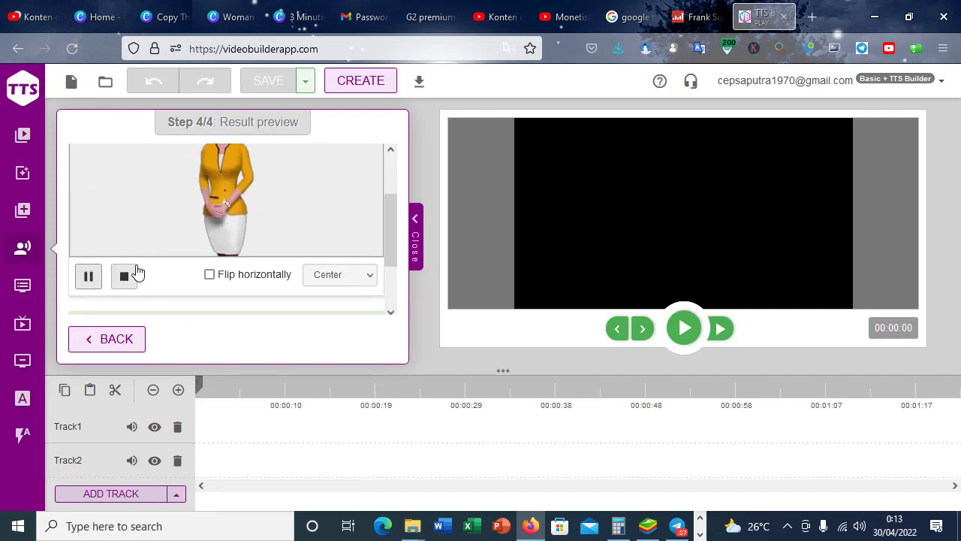
scroll(173, 250, up, 1)
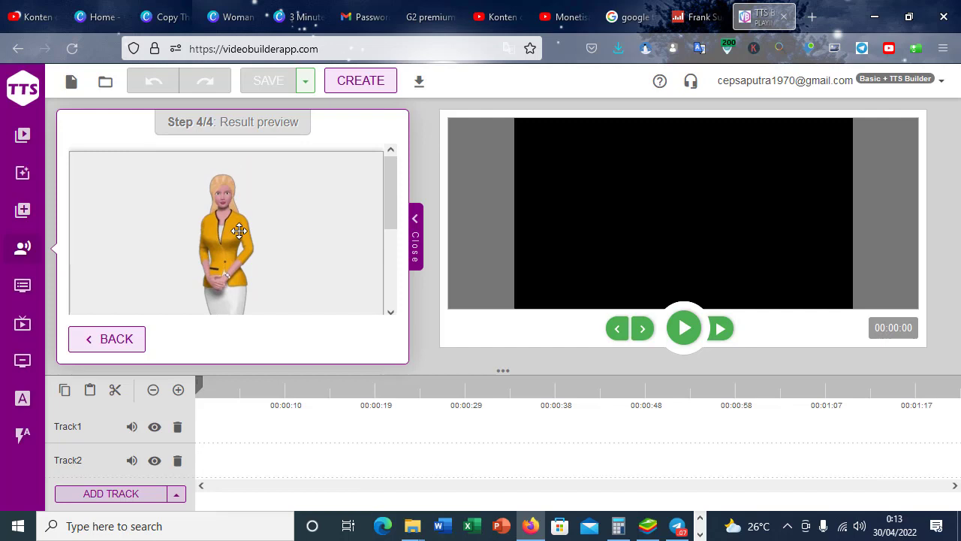
scroll(237, 230, down, 2)
scroll(238, 233, up, 2)
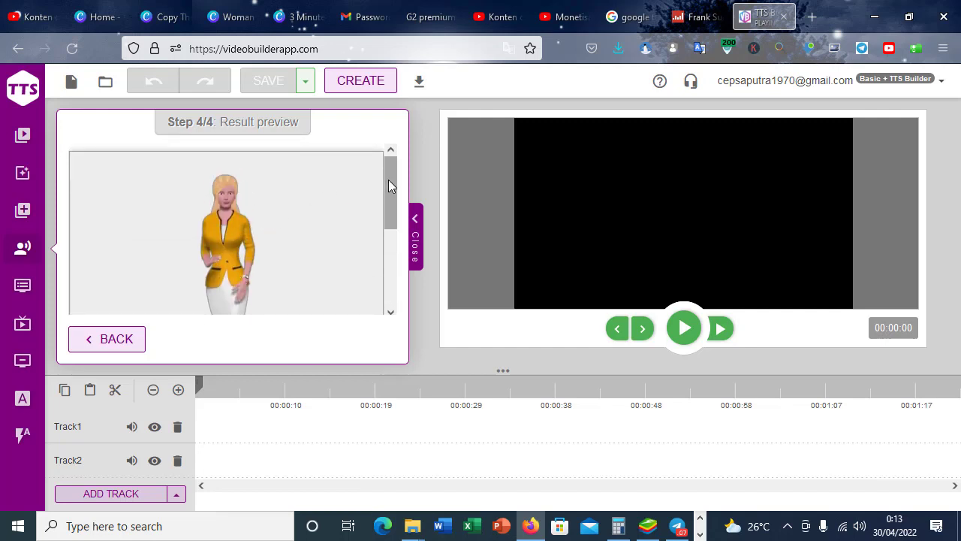
mouse_move(388, 179)
mouse_down()
mouse_move(377, 266)
mouse_move(376, 193)
mouse_up()
scroll(224, 229, down, 3)
scroll(224, 229, up, 3)
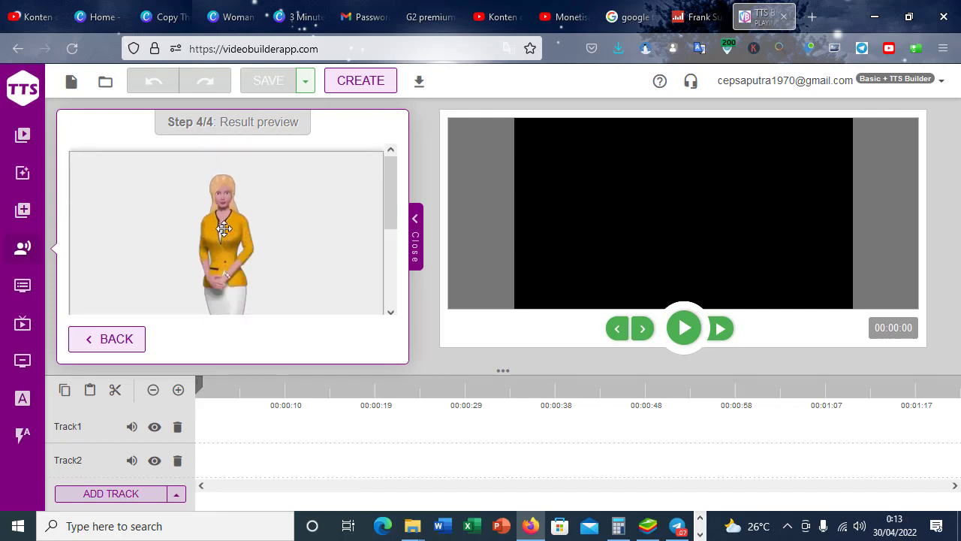
Leave the result preview, close the avatar wizard and reopen it from the start.
click(126, 340)
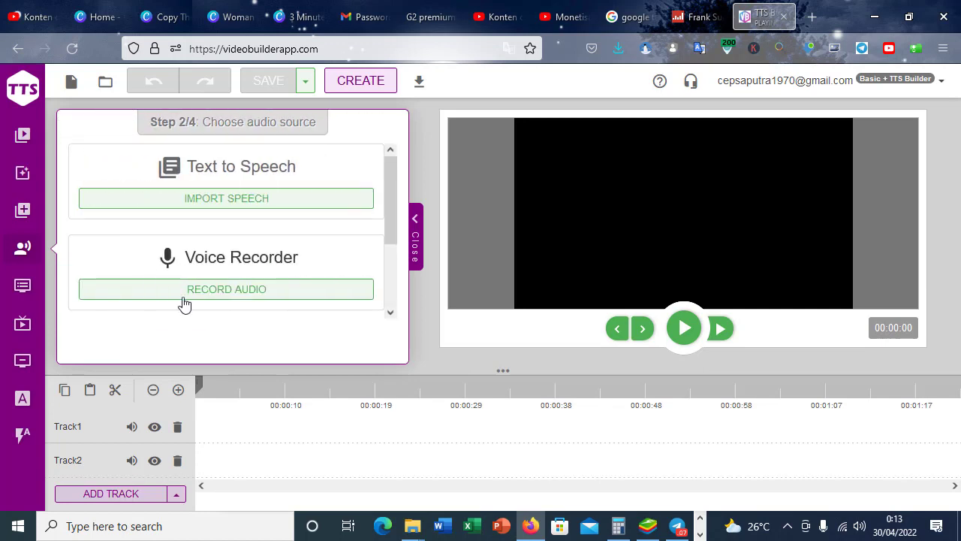
scroll(212, 256, down, 2)
click(22, 255)
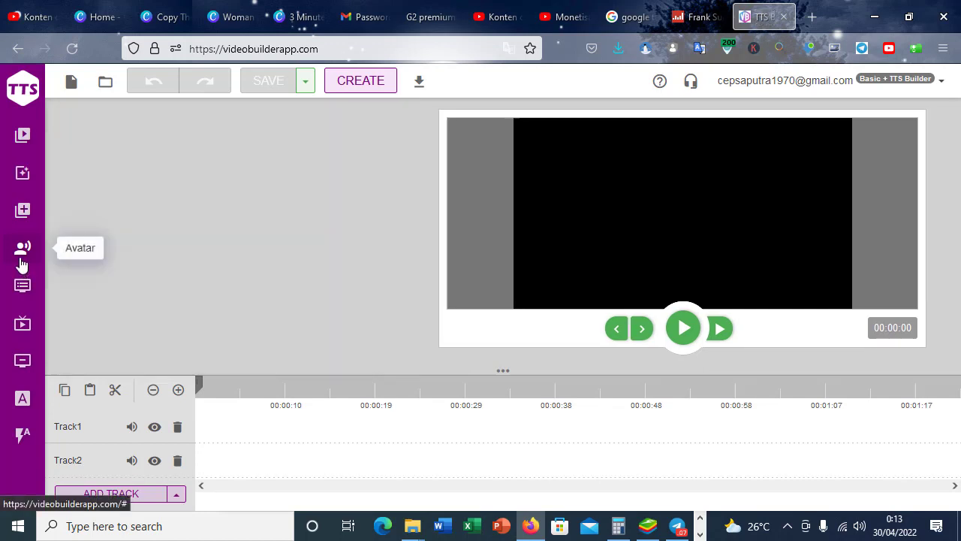
click(22, 262)
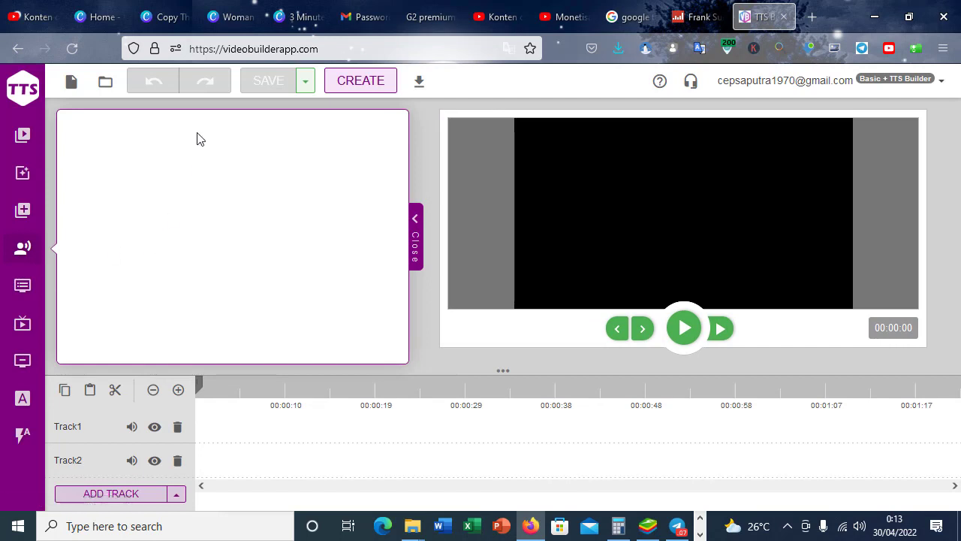
click(413, 248)
click(22, 258)
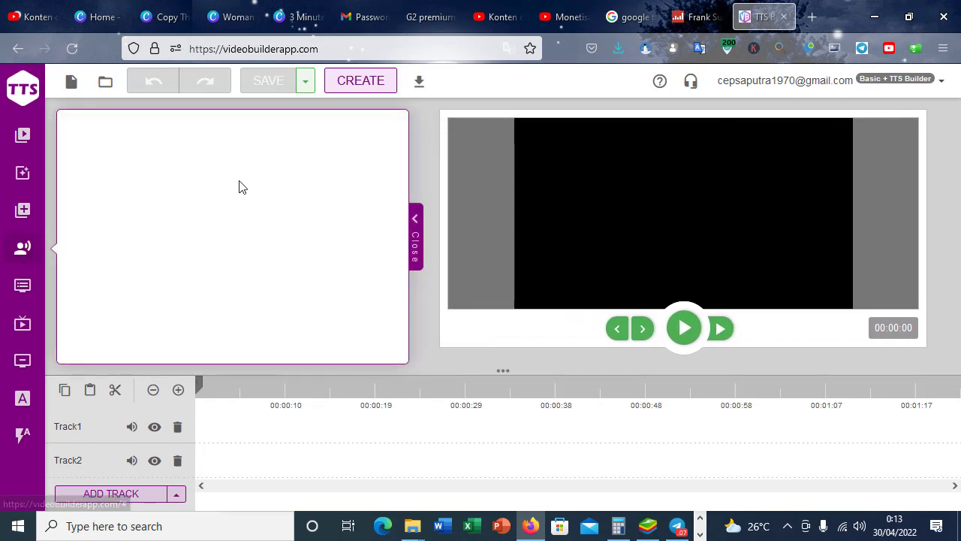
Choose the full-body Jenna avatar and select Text to Speech as its audio source.
scroll(208, 246, down, 5)
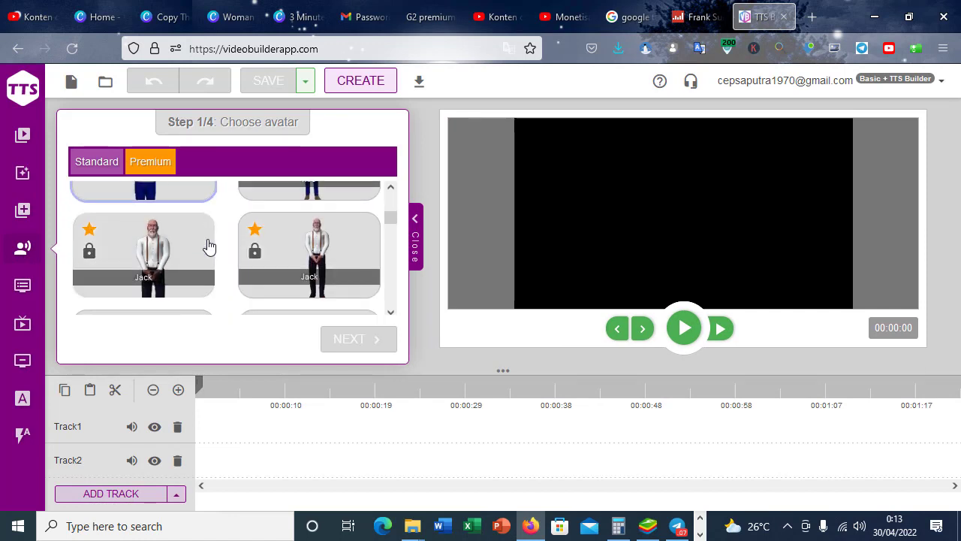
scroll(208, 246, up, 1)
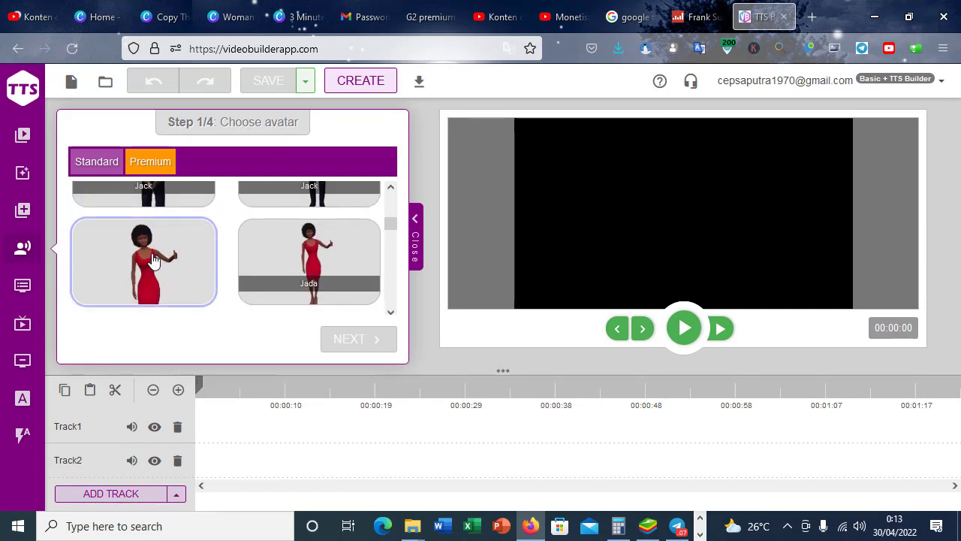
scroll(153, 261, down, 2)
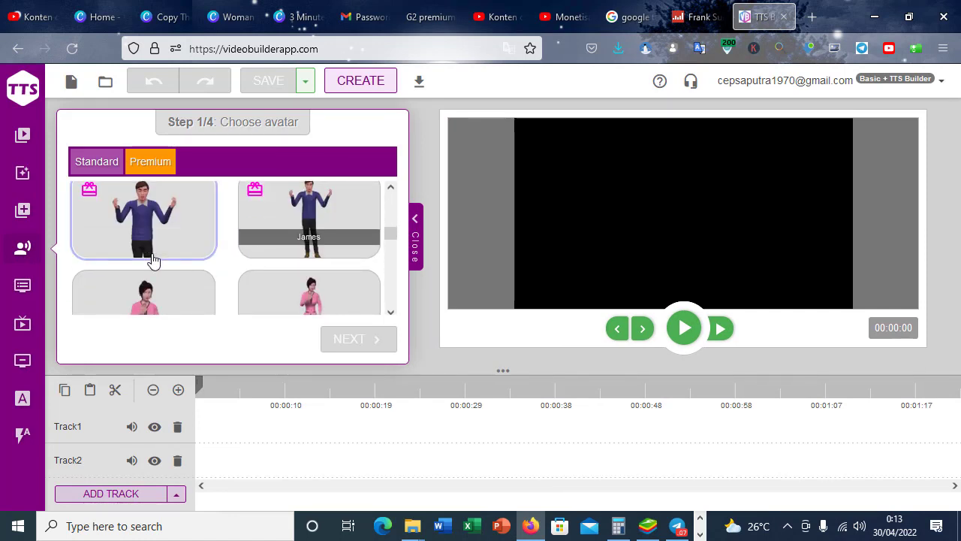
scroll(154, 260, down, 1)
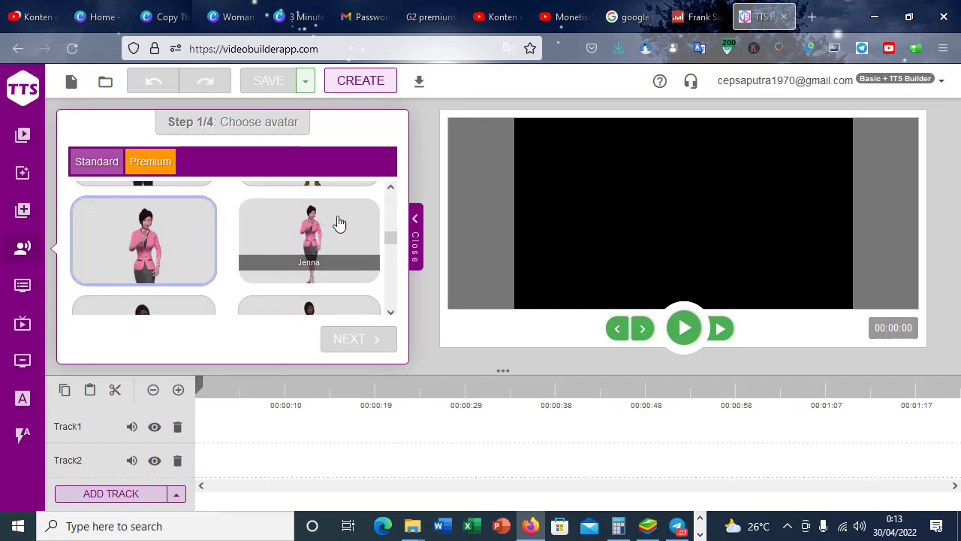
click(319, 229)
click(353, 341)
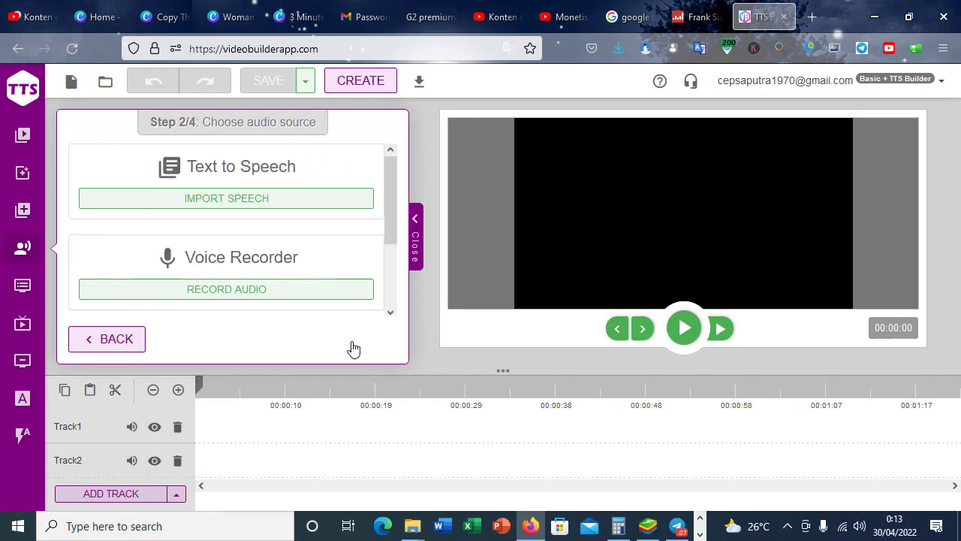
click(296, 199)
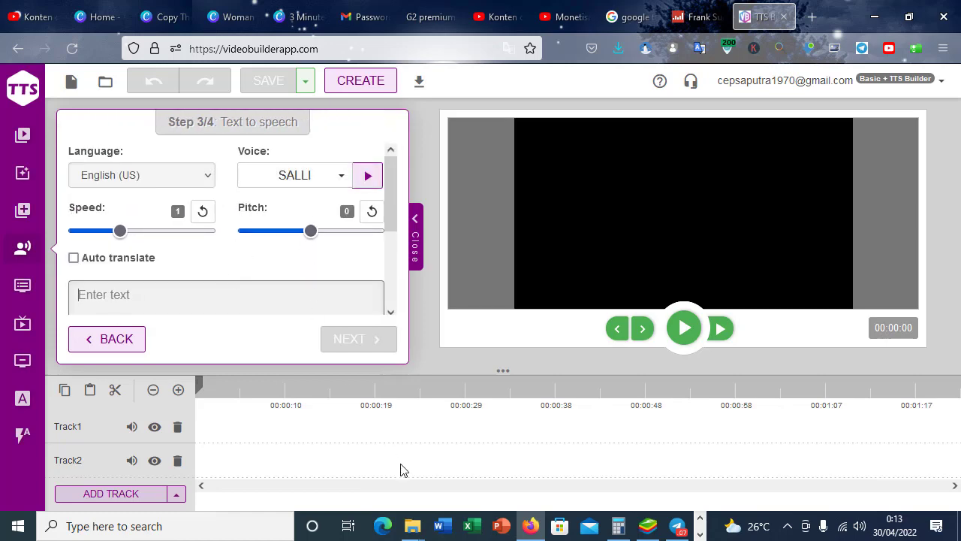
Switch to BlueStacks, copy the "Having a dog is great" joke after the current one, and paste it into the avatar's speech text.
click(647, 525)
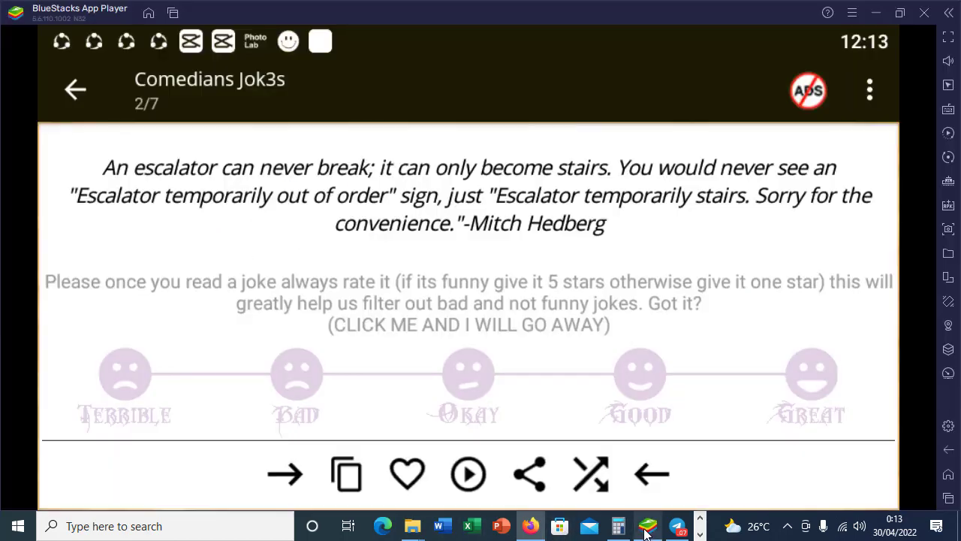
click(294, 473)
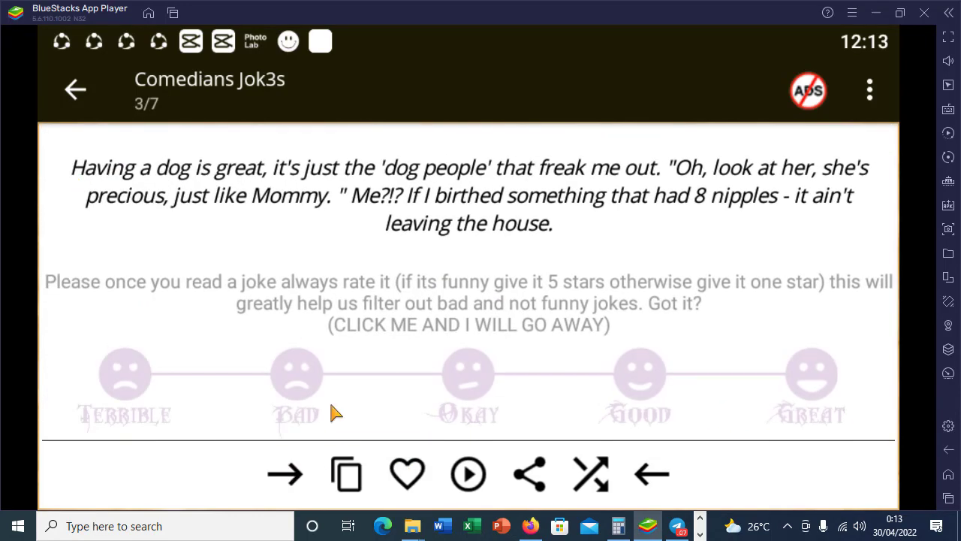
click(346, 479)
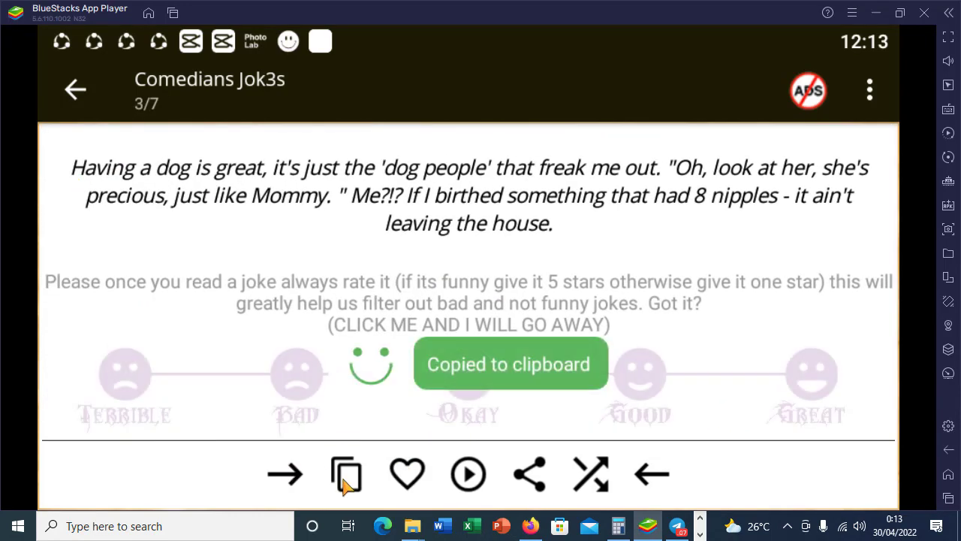
key(alt+Tab)
key(ctrl+v)
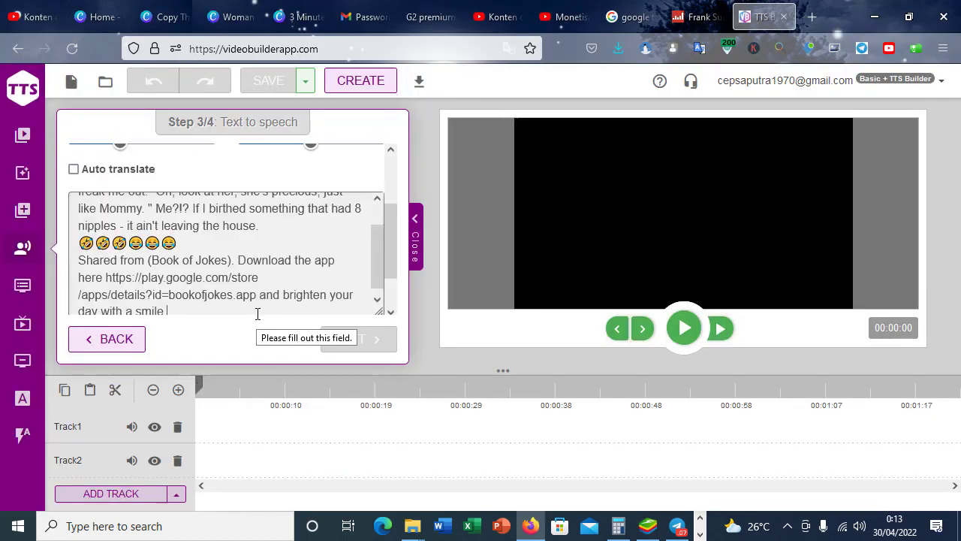
Delete the emoji row and the "Shared from (Book of Jokes)" promotion from the end of the speech text.
drag(165, 311, 76, 248)
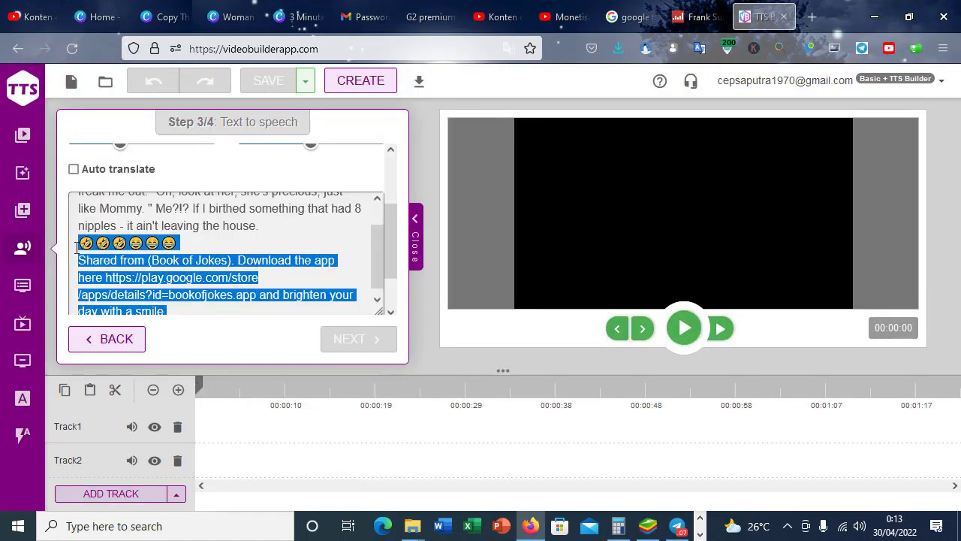
key(BackSpace)
scroll(293, 218, up, 2)
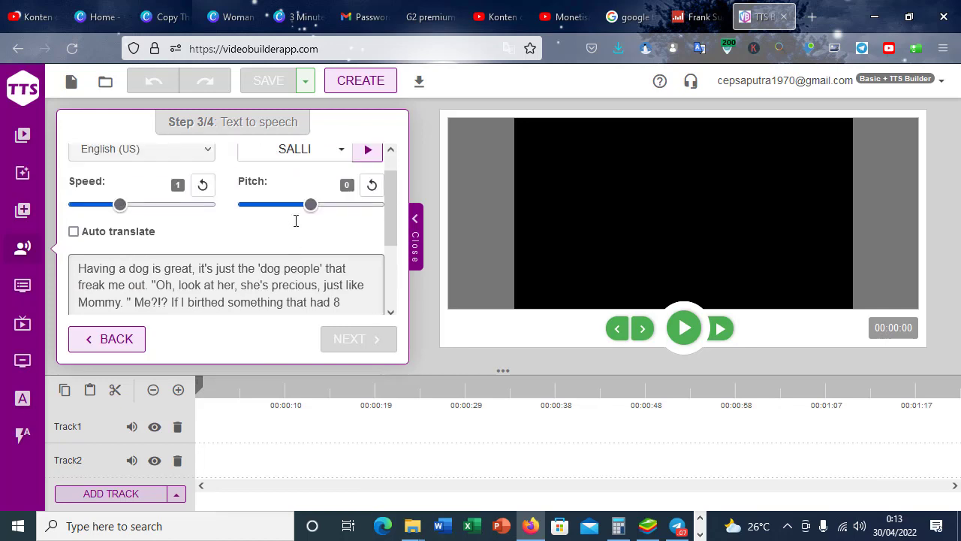
Import the speech for the dog joke and continue to the result preview.
scroll(328, 308, down, 2)
click(259, 297)
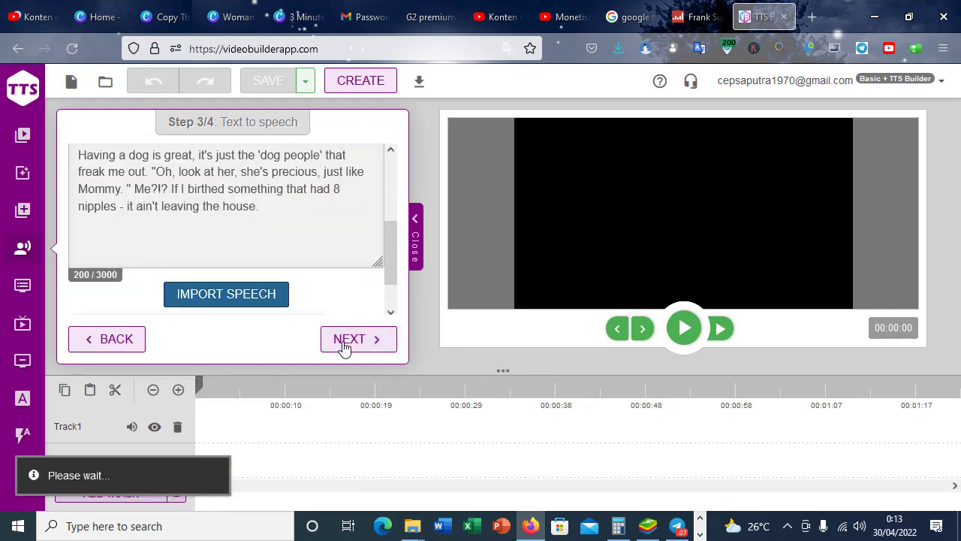
click(344, 343)
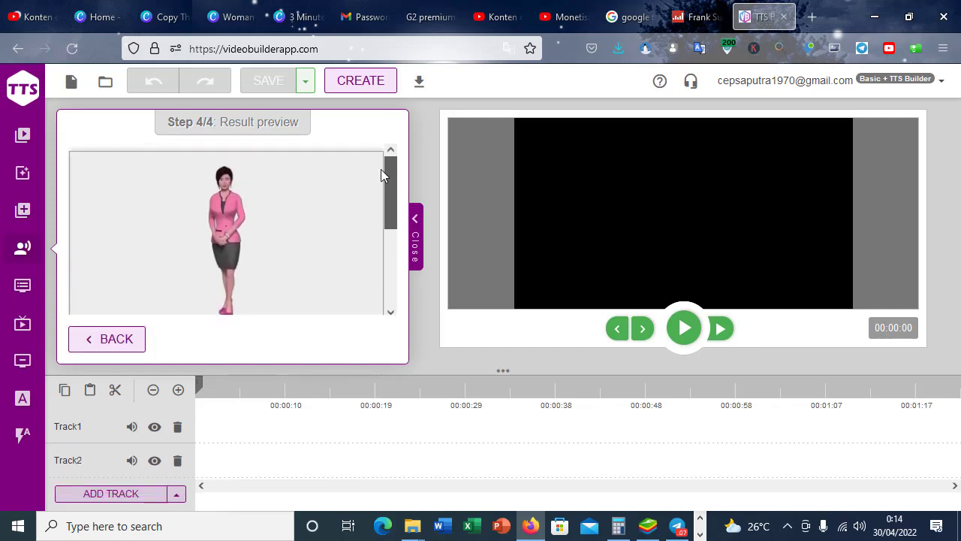
Play the Jenna avatar's result preview, check how the figure moves, and stop the playback.
scroll(389, 180, down, 3)
click(91, 280)
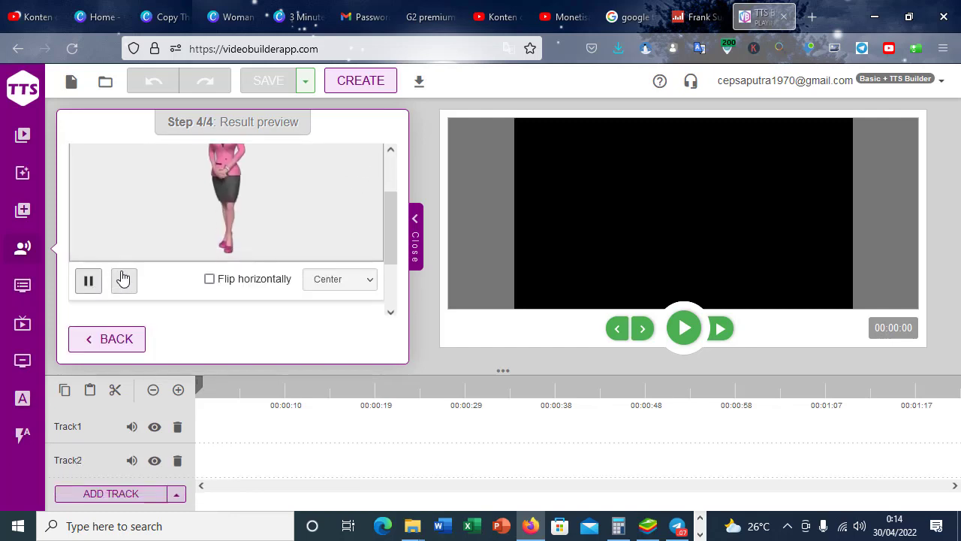
scroll(123, 279, up, 3)
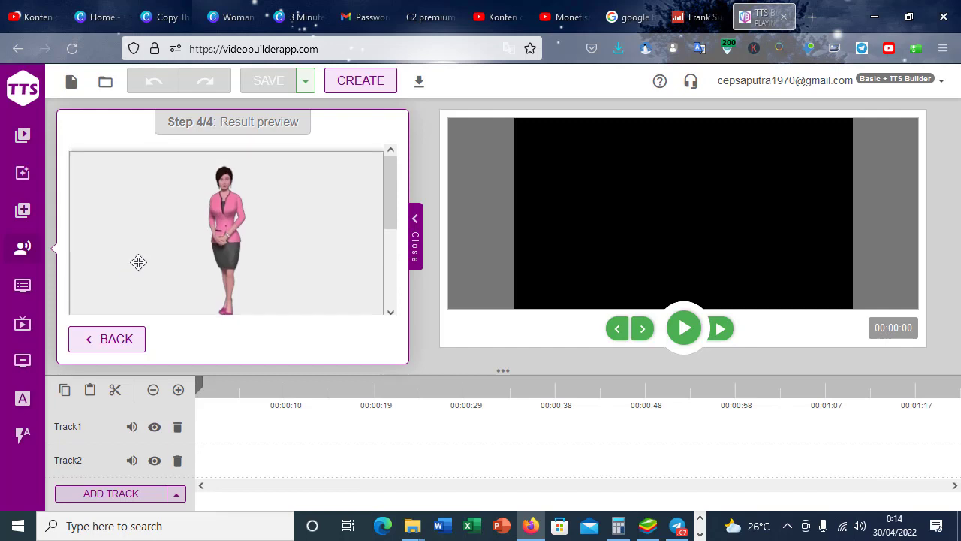
scroll(174, 242, down, 3)
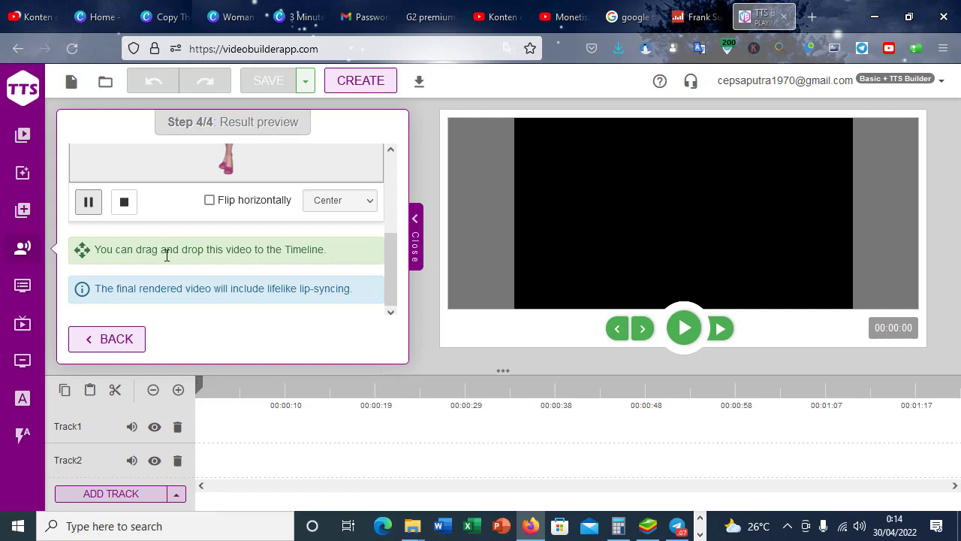
scroll(166, 253, up, 3)
scroll(379, 221, down, 3)
click(125, 205)
Place the Jenna avatar video at the start of Track2 and play its first seconds in the video preview.
drag(244, 384, 248, 470)
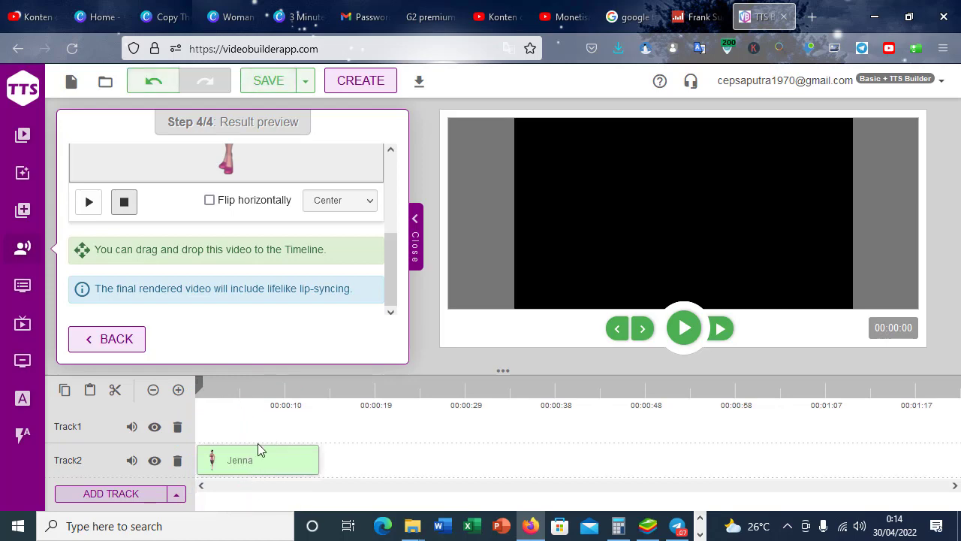
click(239, 460)
click(681, 328)
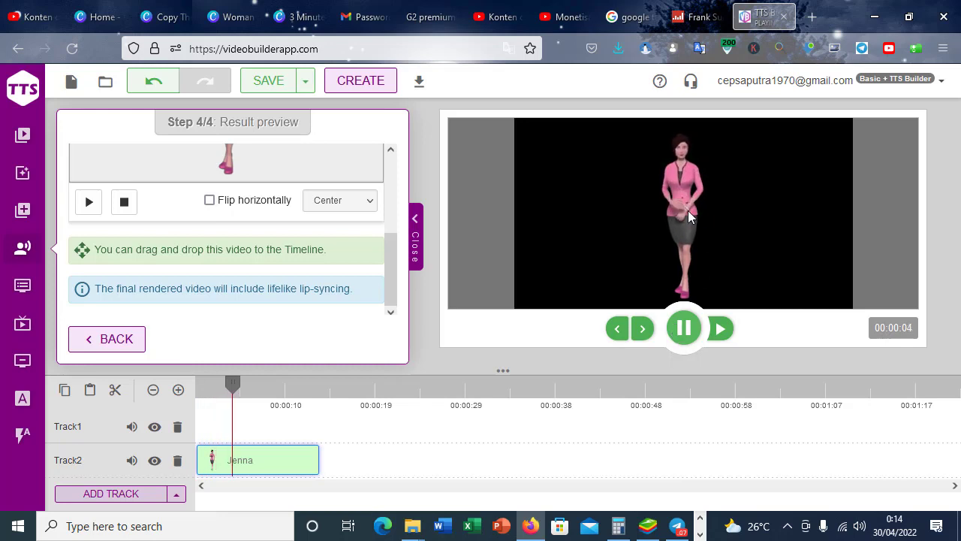
click(685, 328)
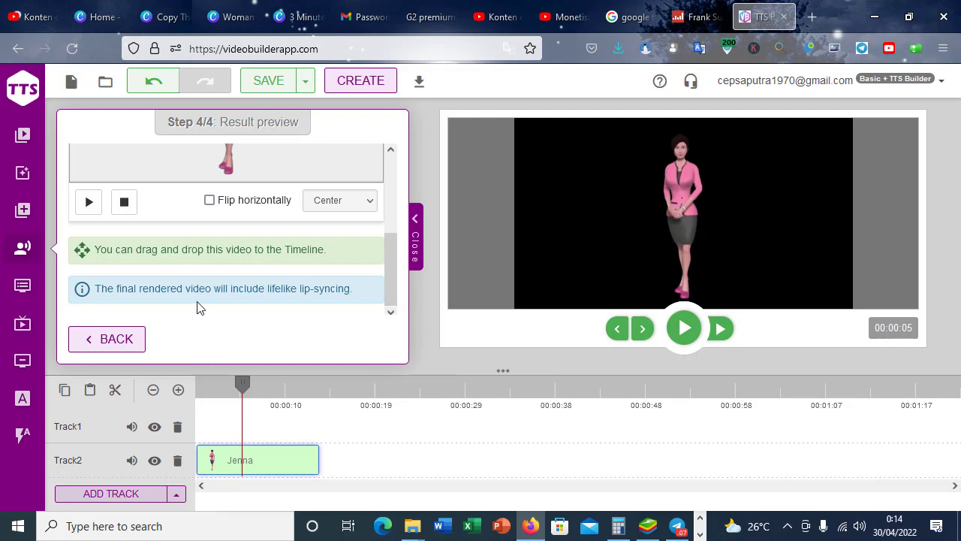
Review the avatar's result preview and look through the options for importing media.
scroll(152, 220, up, 5)
scroll(96, 253, down, 3)
scroll(102, 249, up, 3)
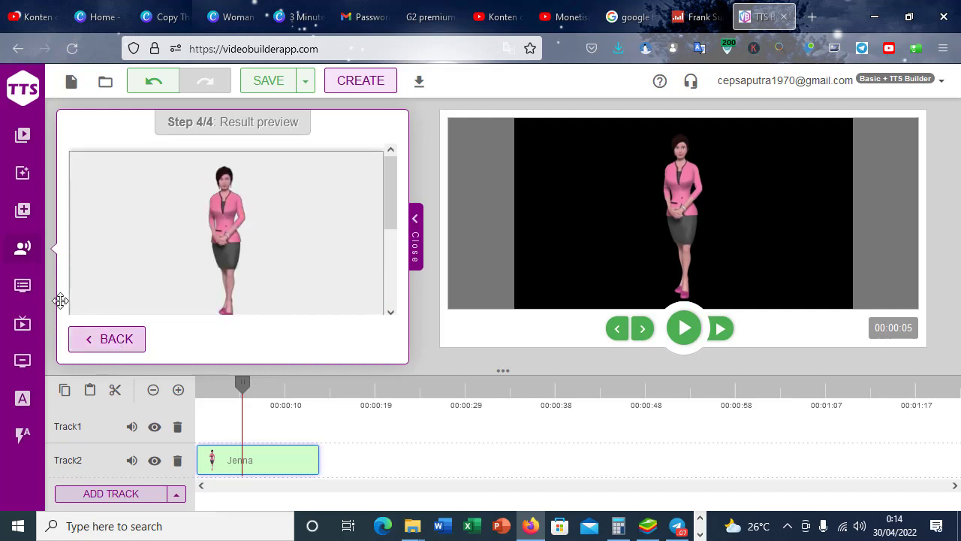
click(23, 213)
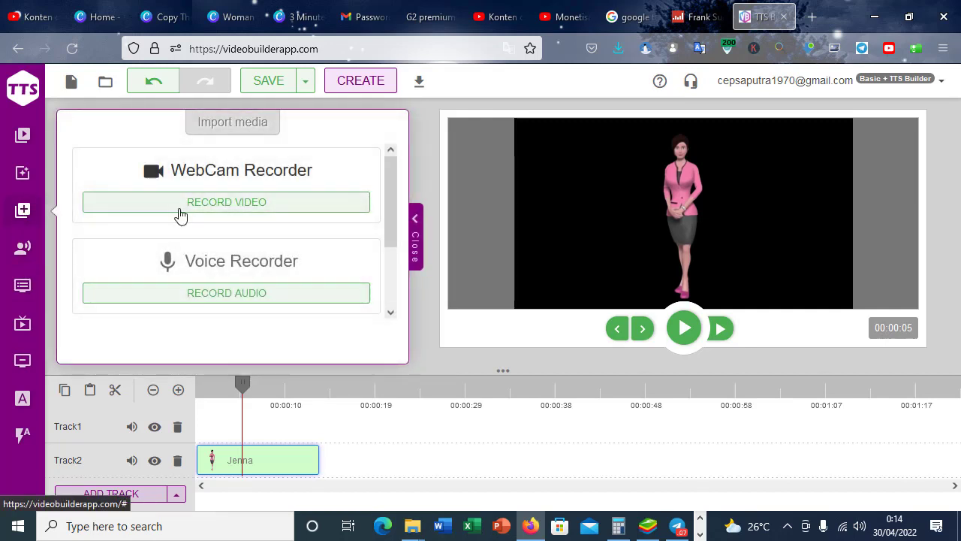
scroll(180, 214, down, 2)
scroll(197, 262, up, 2)
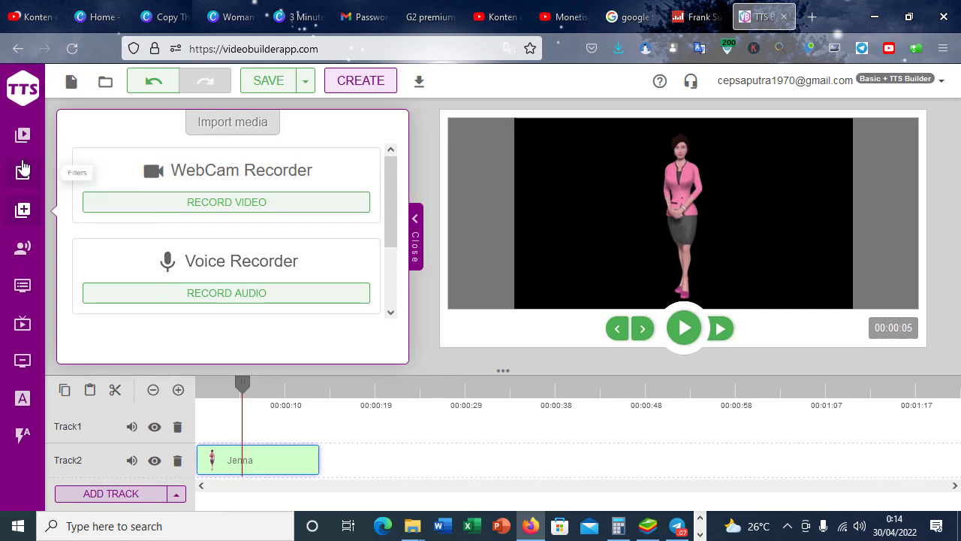
Browse the image folders of the media library and view the contents of the test folder.
click(23, 136)
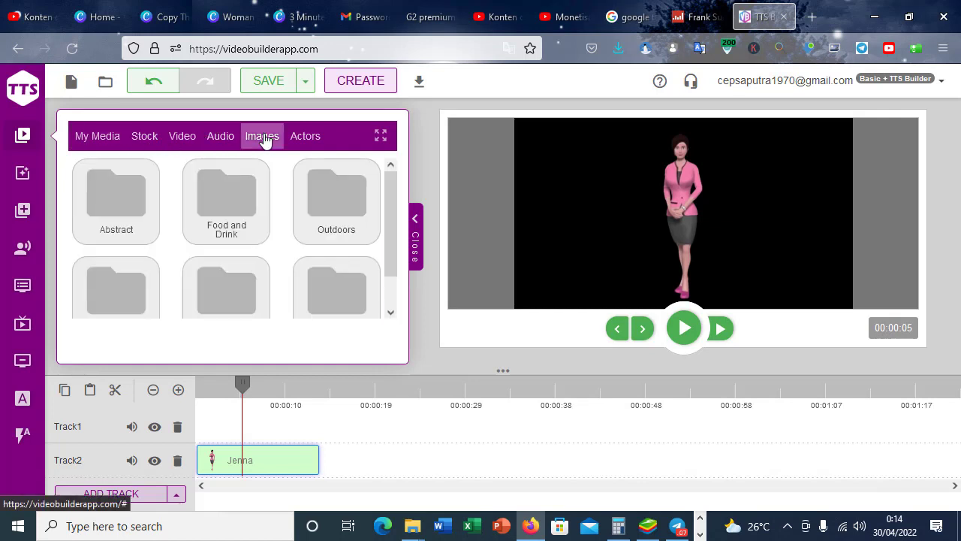
scroll(174, 220, down, 1)
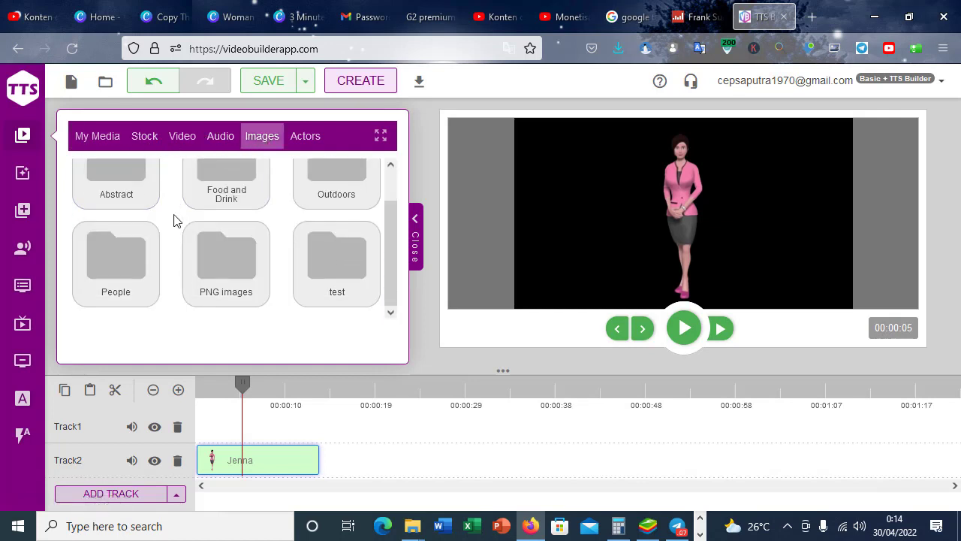
scroll(173, 218, up, 1)
scroll(173, 218, down, 1)
click(342, 262)
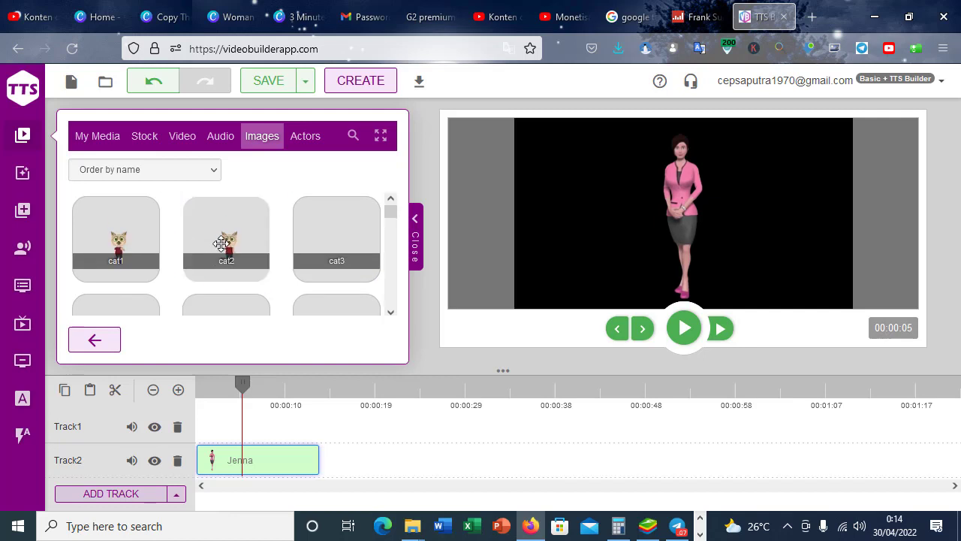
Check My Media and the first Stock folder, and open its keyword search.
click(101, 145)
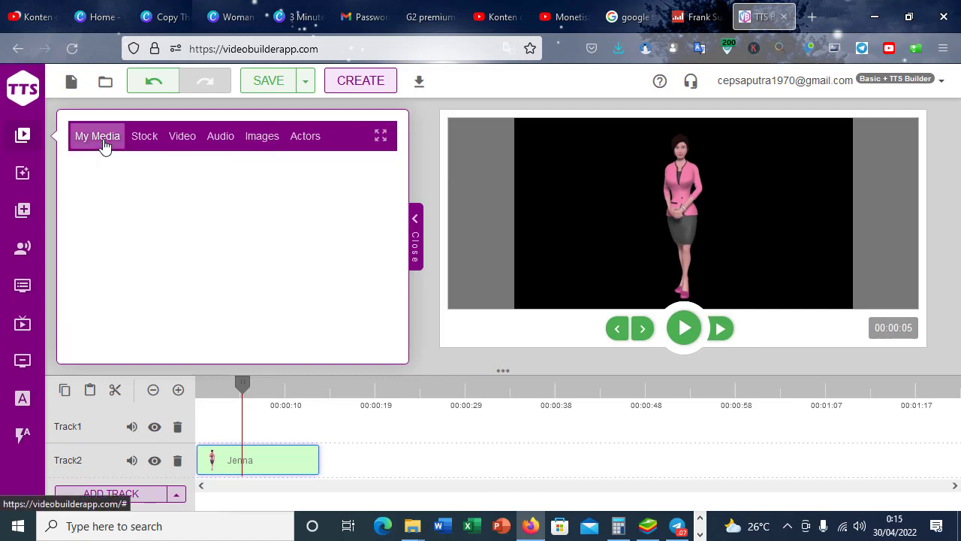
click(147, 142)
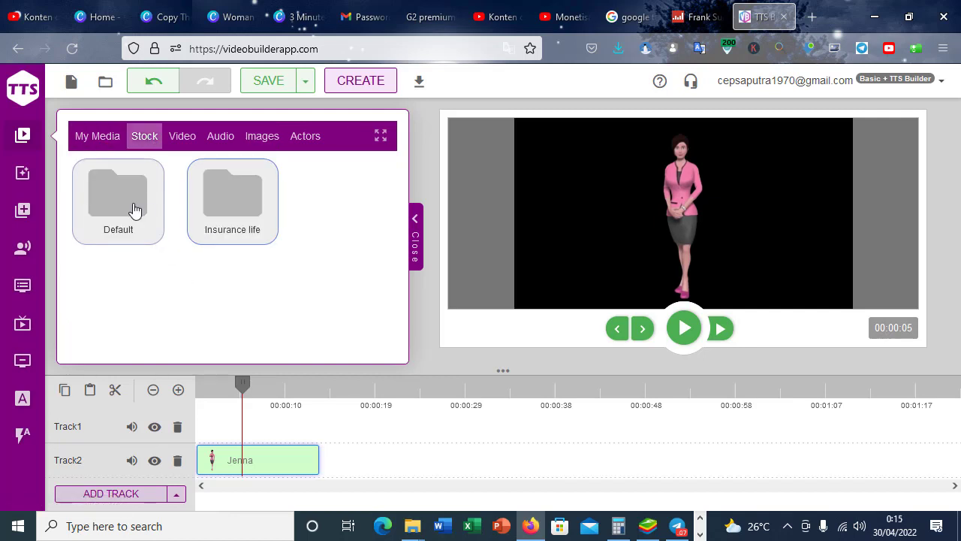
click(134, 210)
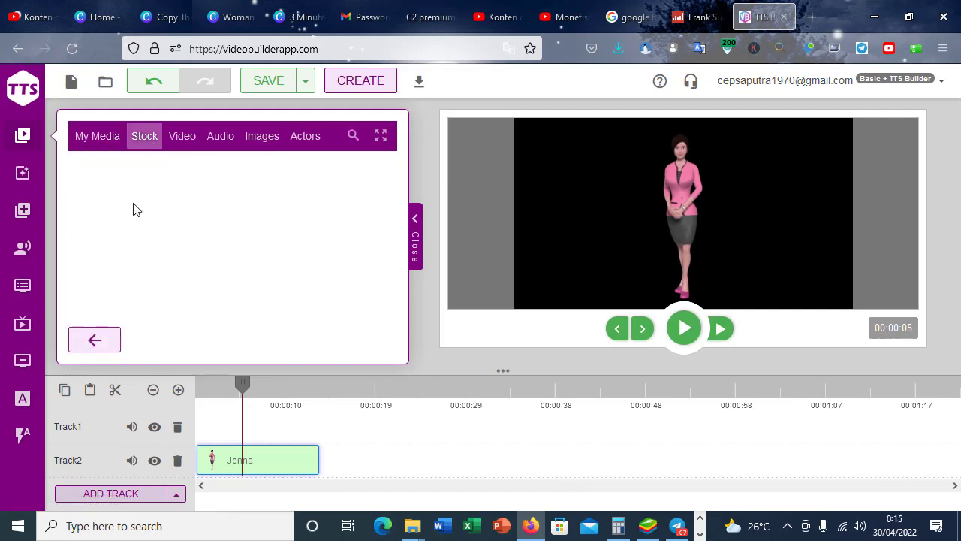
click(348, 135)
click(349, 135)
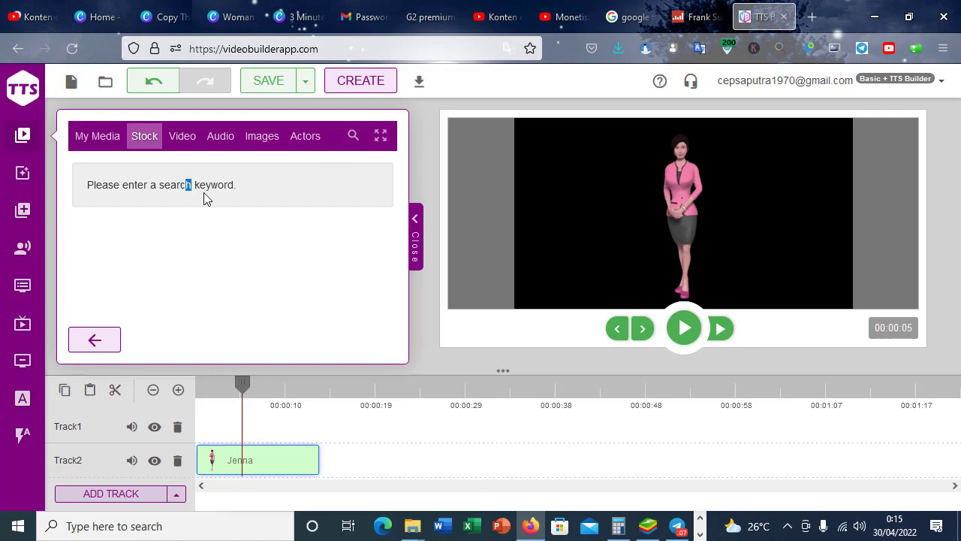
Look through the library's video and image categories and view the PNG images folder.
click(185, 135)
click(262, 137)
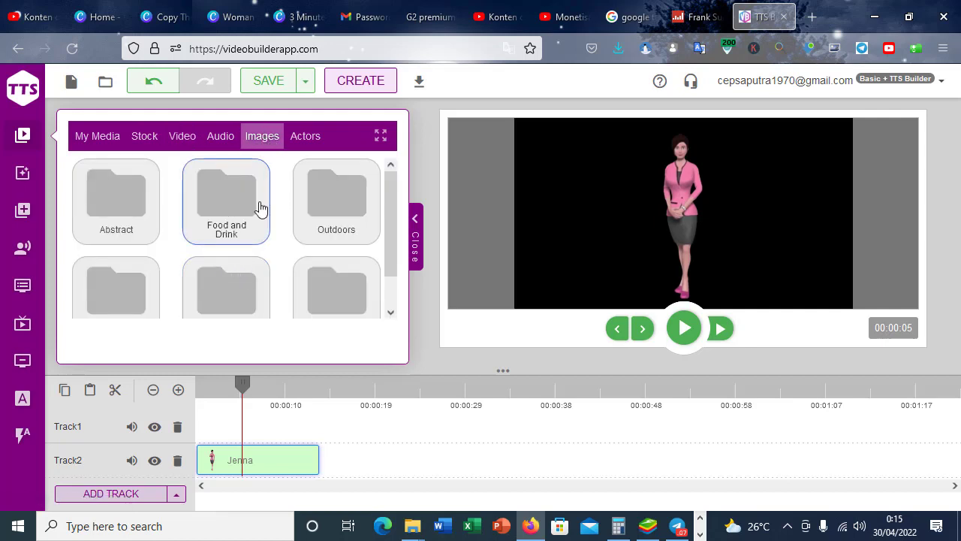
scroll(300, 193, down, 1)
click(211, 273)
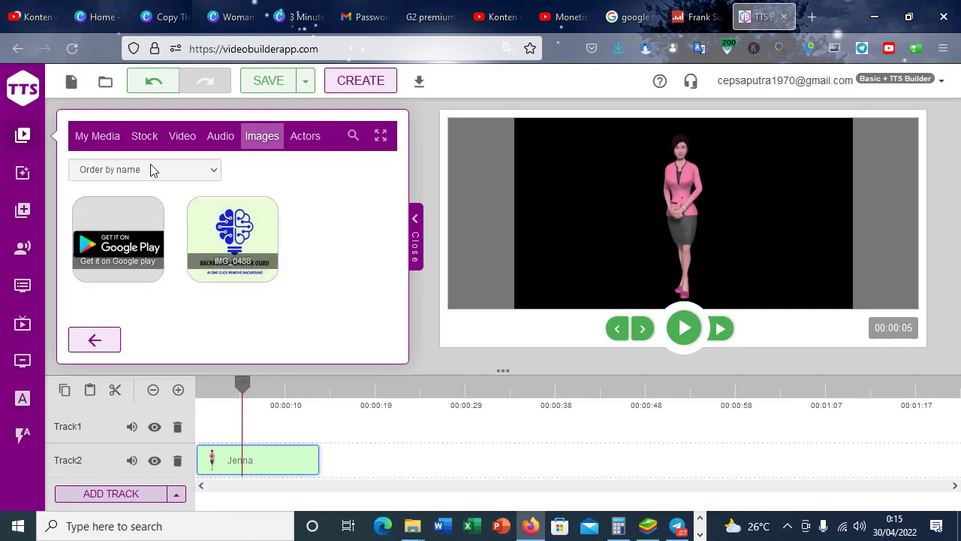
Search the stock images for "green".
click(136, 141)
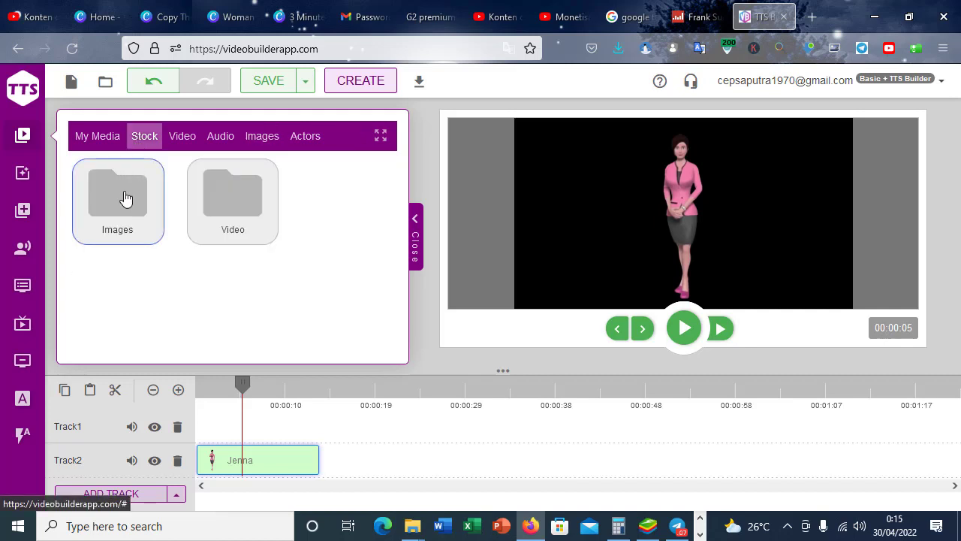
click(125, 197)
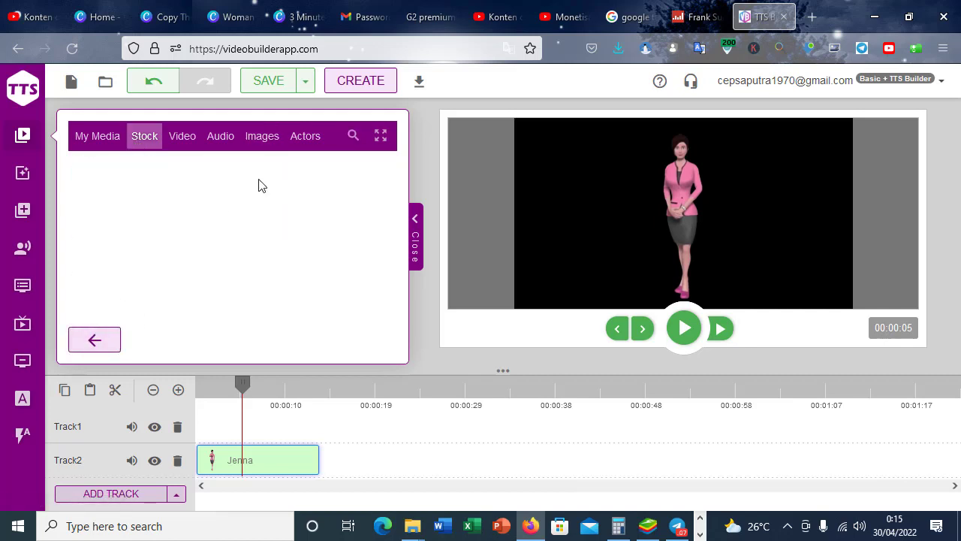
click(353, 135)
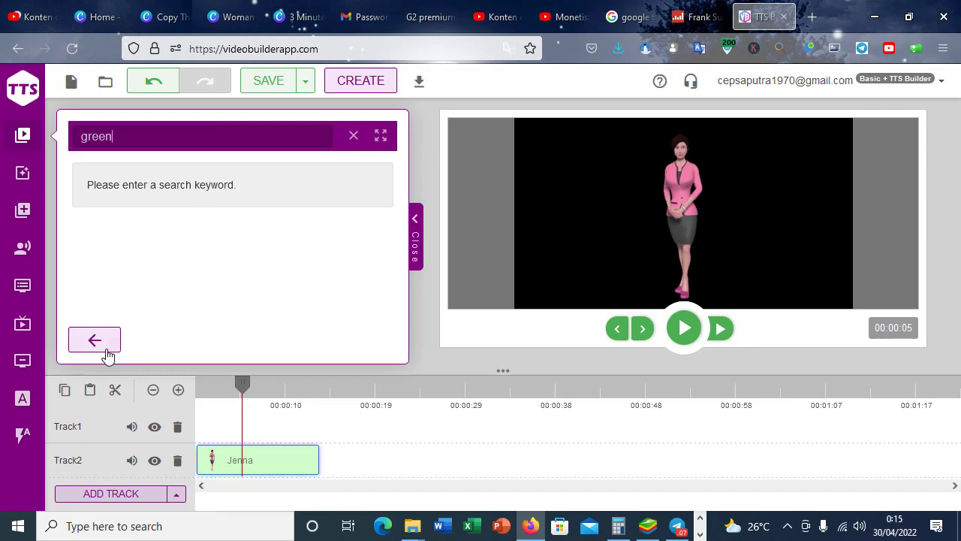
key(Return)
Add the green grass field image at the start of Track1 and shorten it to match the Jenna clip's length.
scroll(226, 261, down, 1)
scroll(225, 261, down, 1)
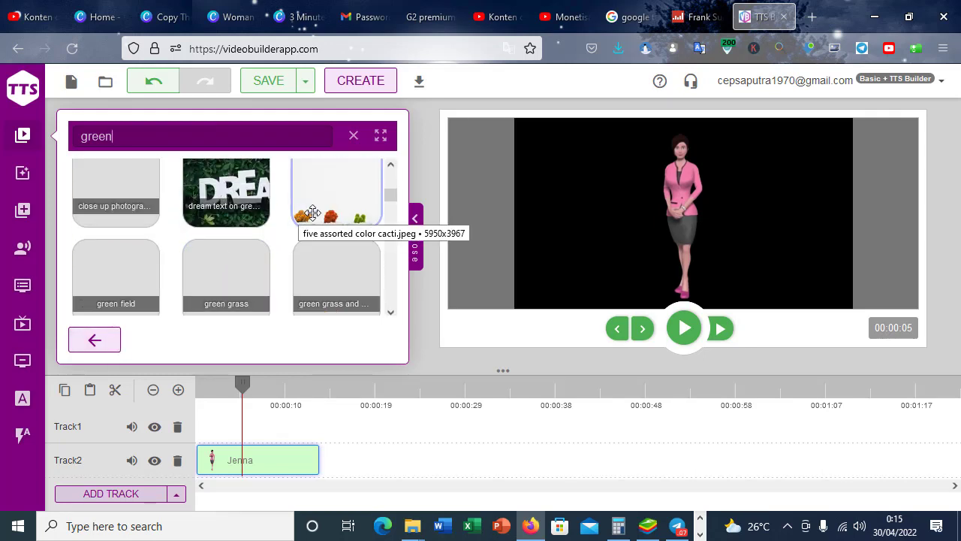
scroll(346, 248, down, 1)
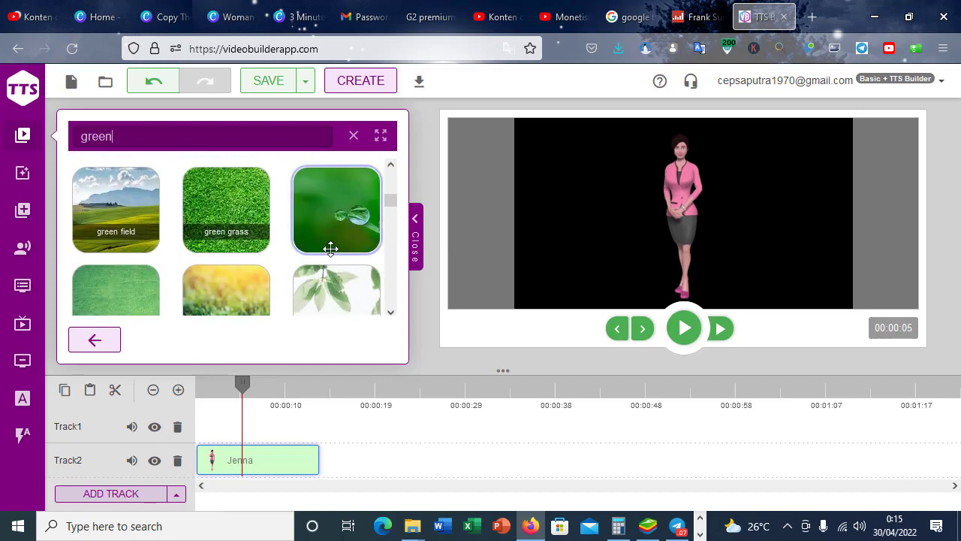
scroll(212, 219, down, 1)
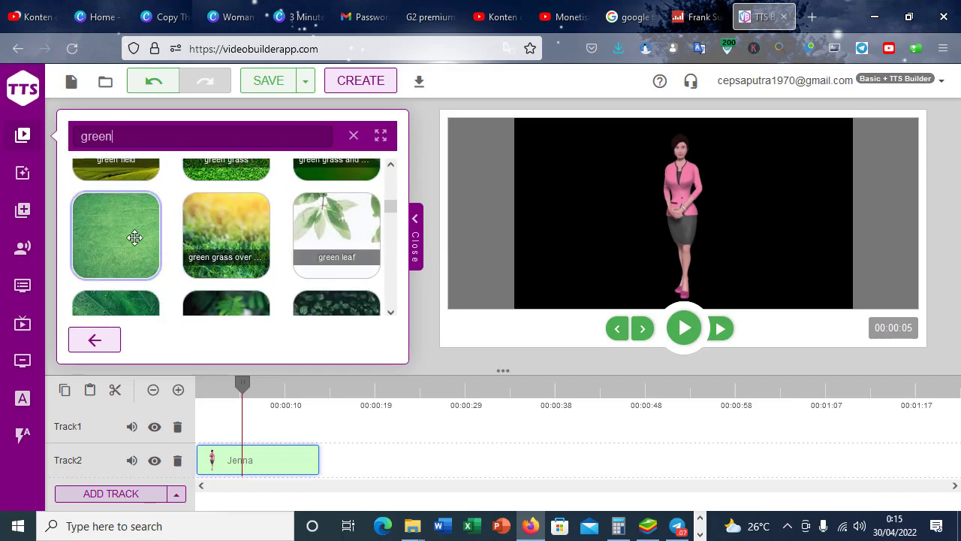
drag(135, 237, 262, 407)
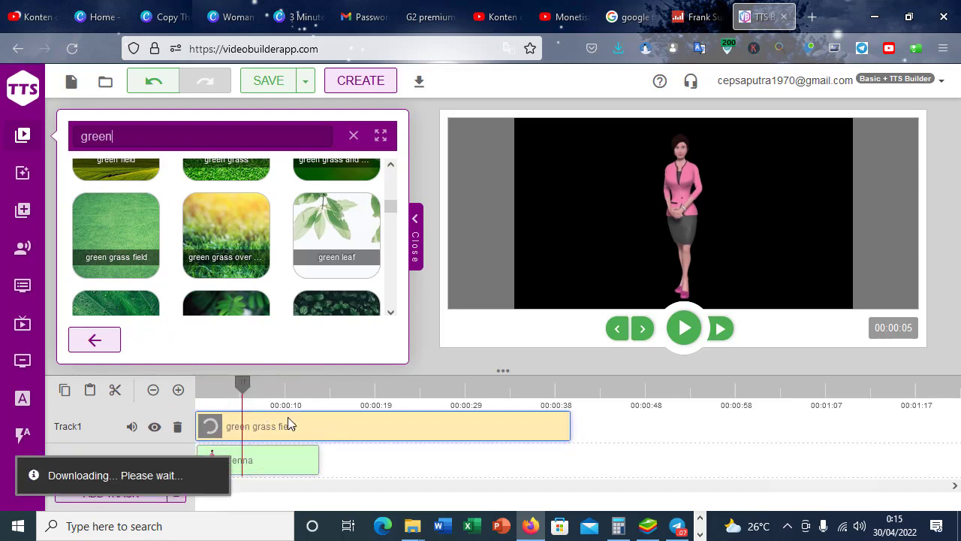
drag(570, 432, 322, 449)
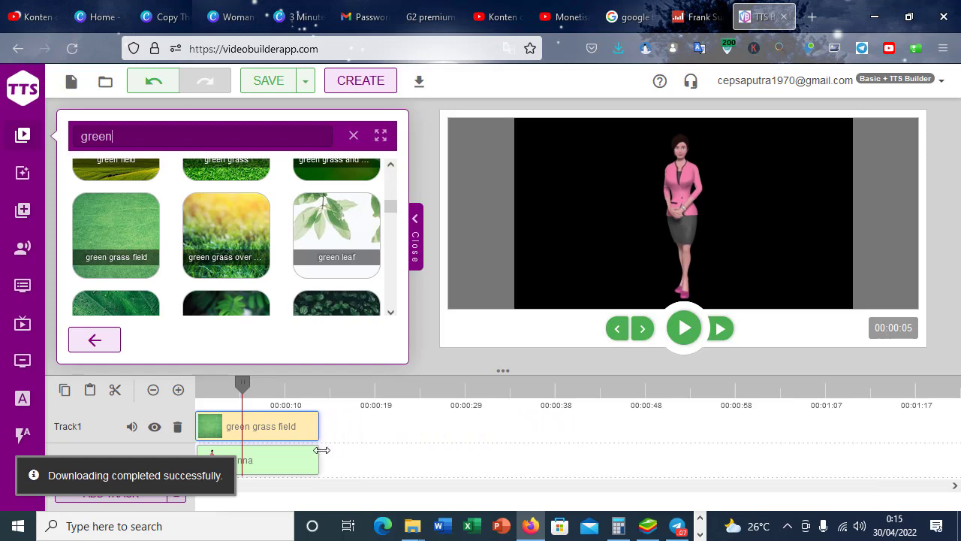
Place the Jenna clip on Track1 and the green grass field clip directly beneath it on Track2, and play the video from its start.
drag(242, 383, 203, 383)
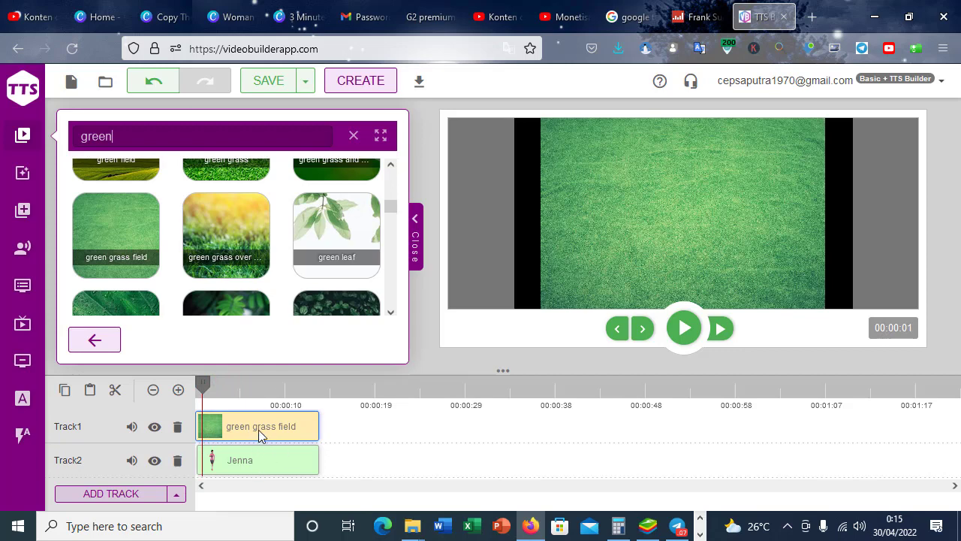
drag(283, 426, 384, 461)
drag(290, 461, 287, 436)
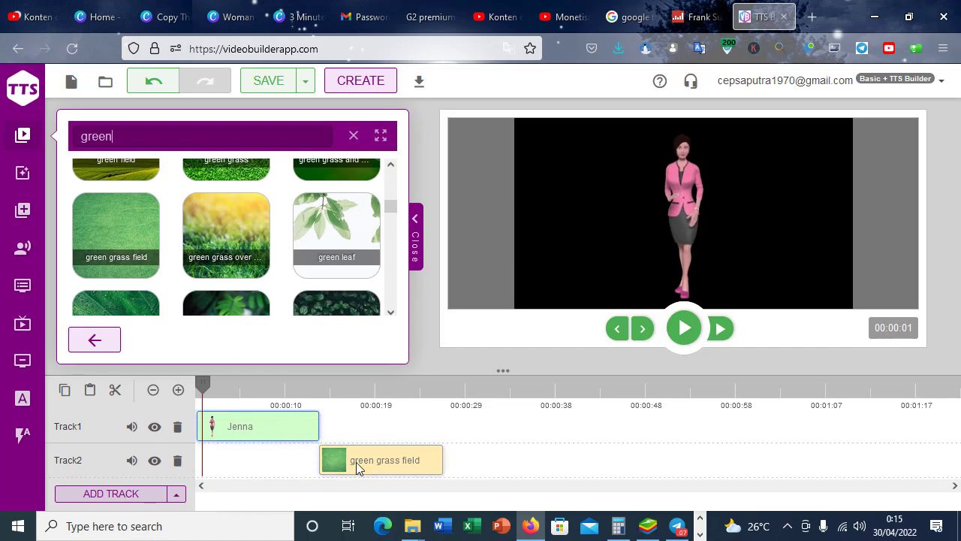
drag(358, 467, 232, 464)
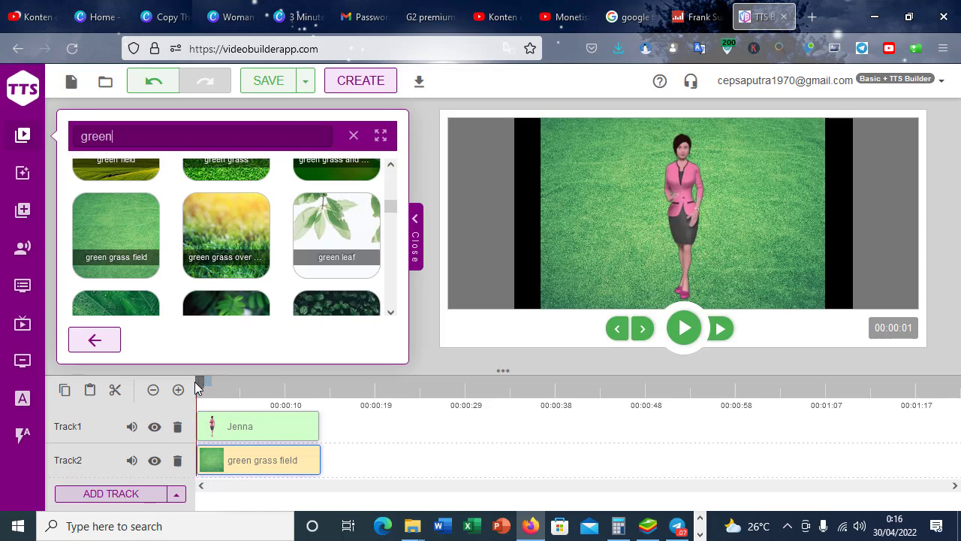
mouse_move(202, 382)
mouse_down()
mouse_move(304, 384)
mouse_move(194, 385)
mouse_up()
click(688, 331)
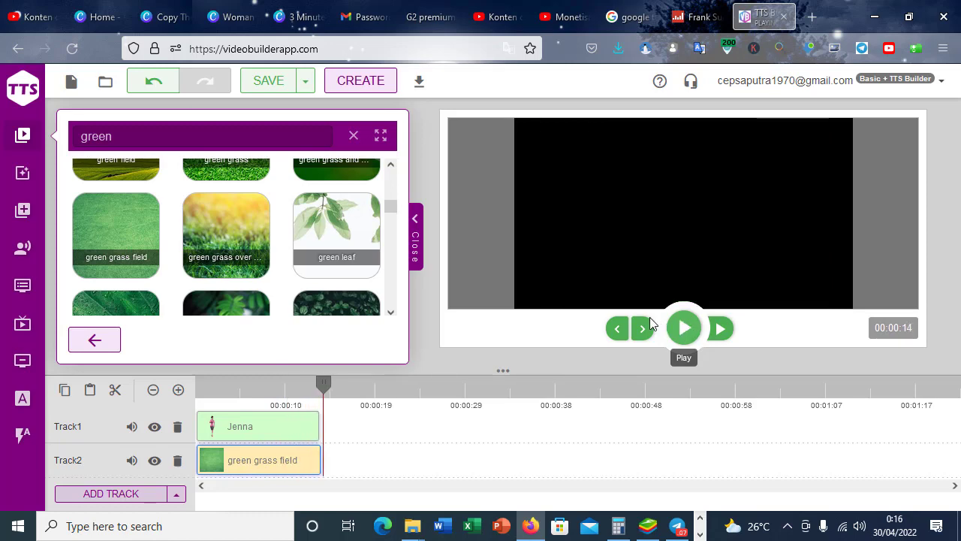
Render the video as an mp4 named Dog Story with 720p size and Medium quality.
click(383, 91)
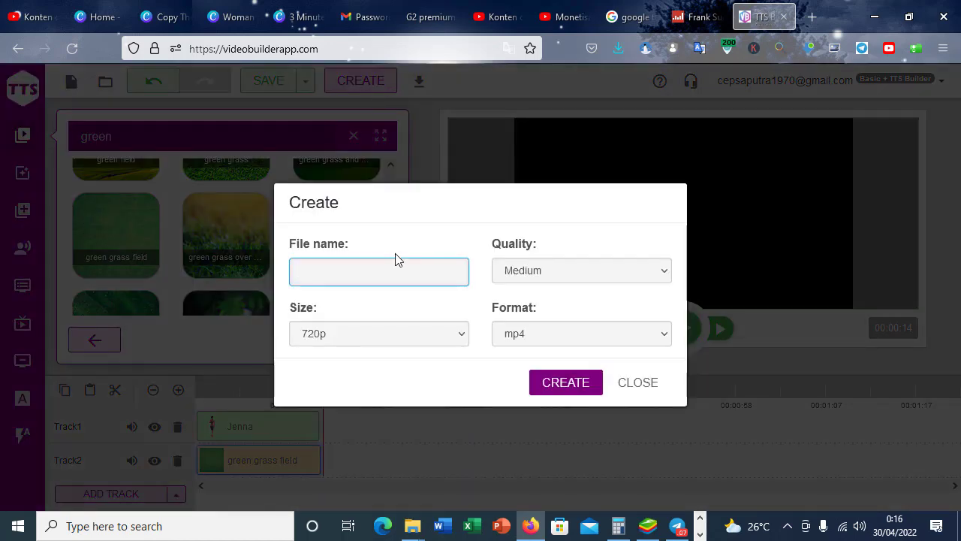
click(402, 274)
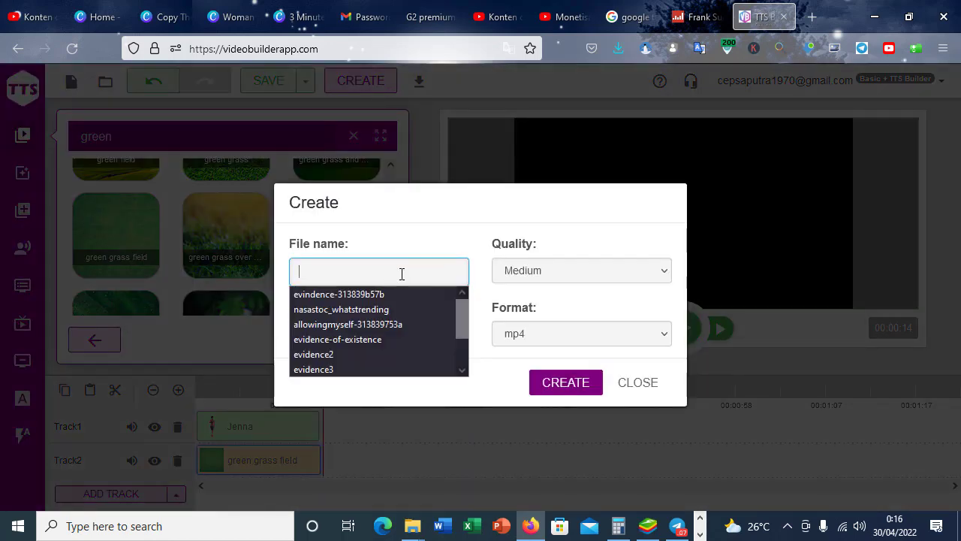
text(Dog Story)
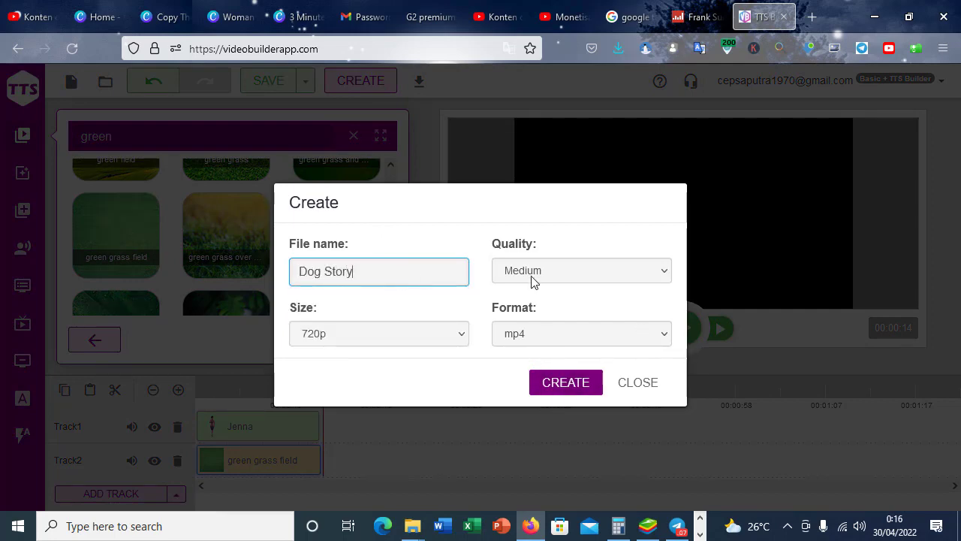
click(555, 387)
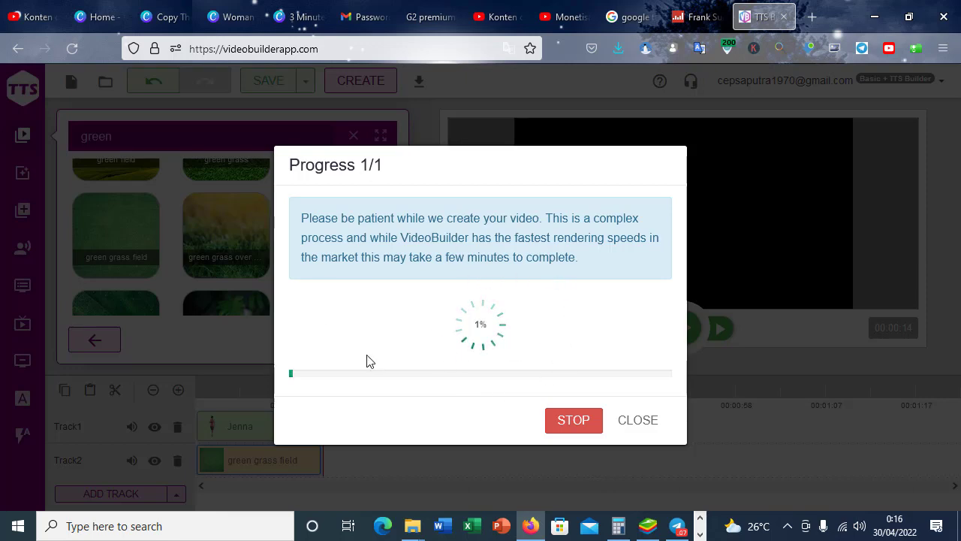
click(700, 534)
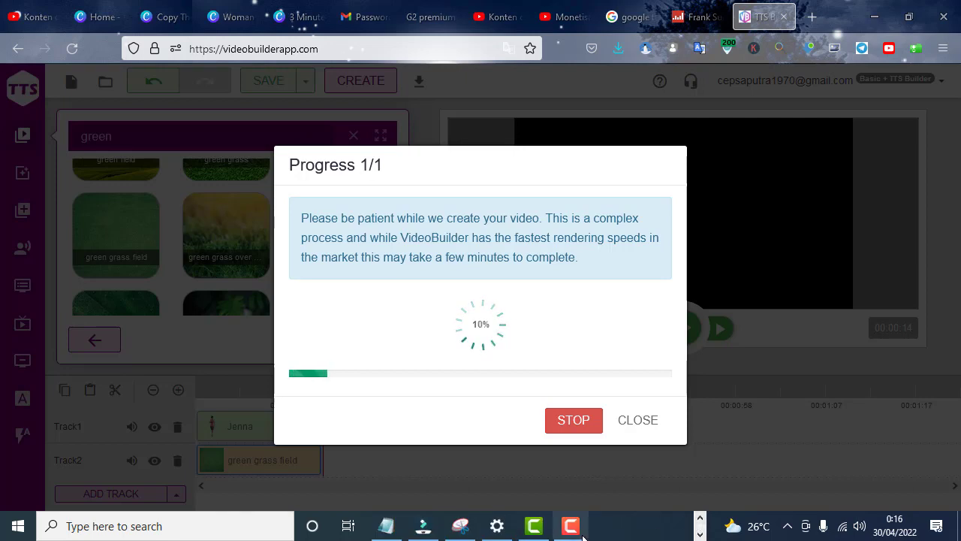
click(584, 529)
click(889, 439)
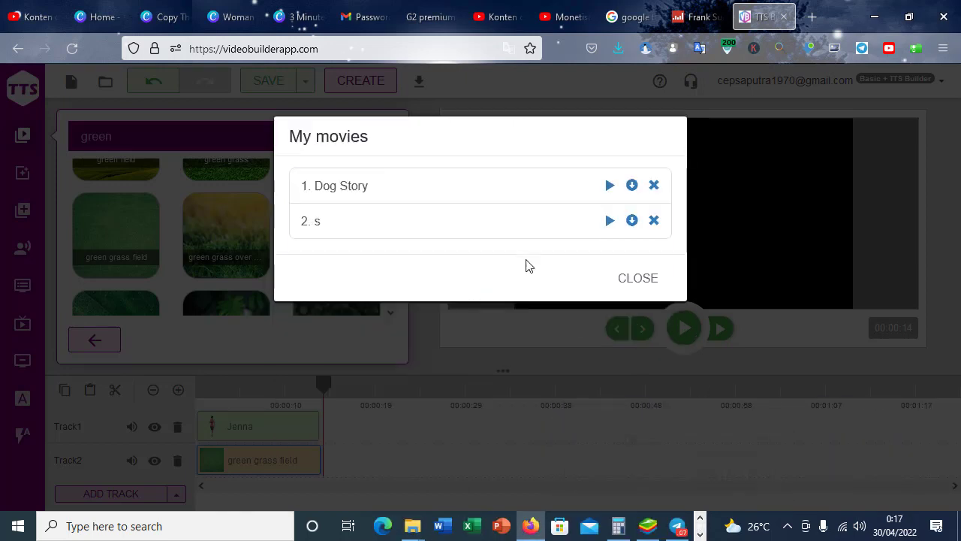
Download the finished Dog Story movie and close the movie list.
click(632, 187)
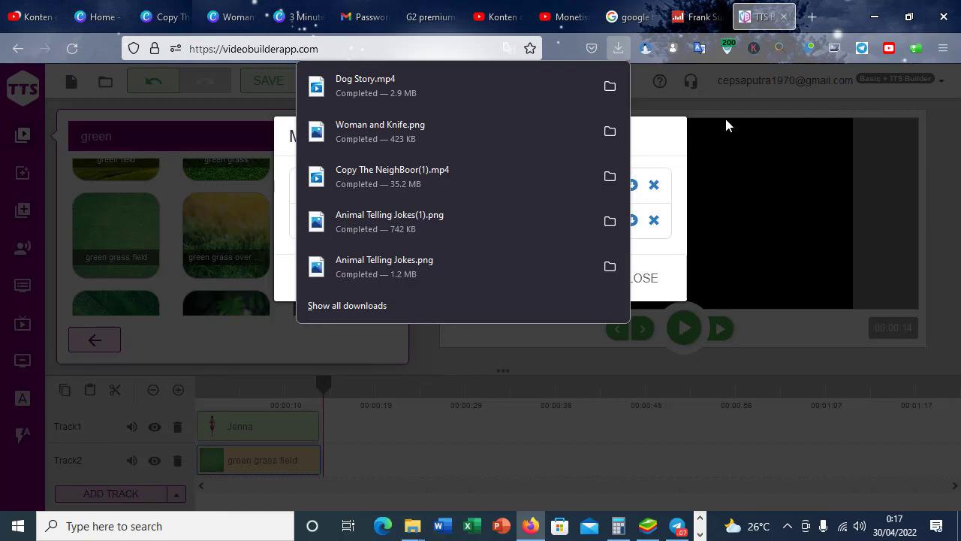
click(940, 185)
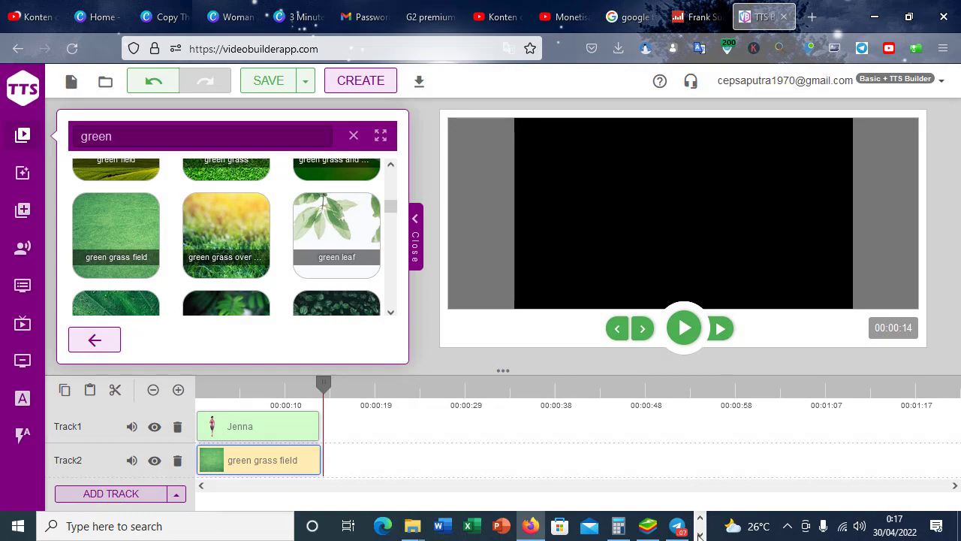